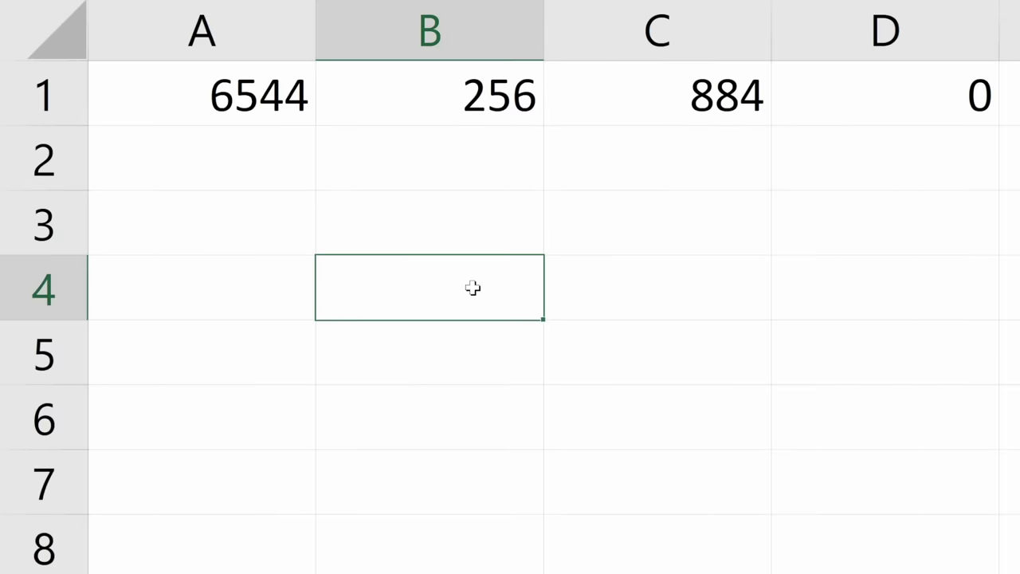
- Enter =A1*B1 in B4 so it multiplies A1 by B1
type("=A1*B1")
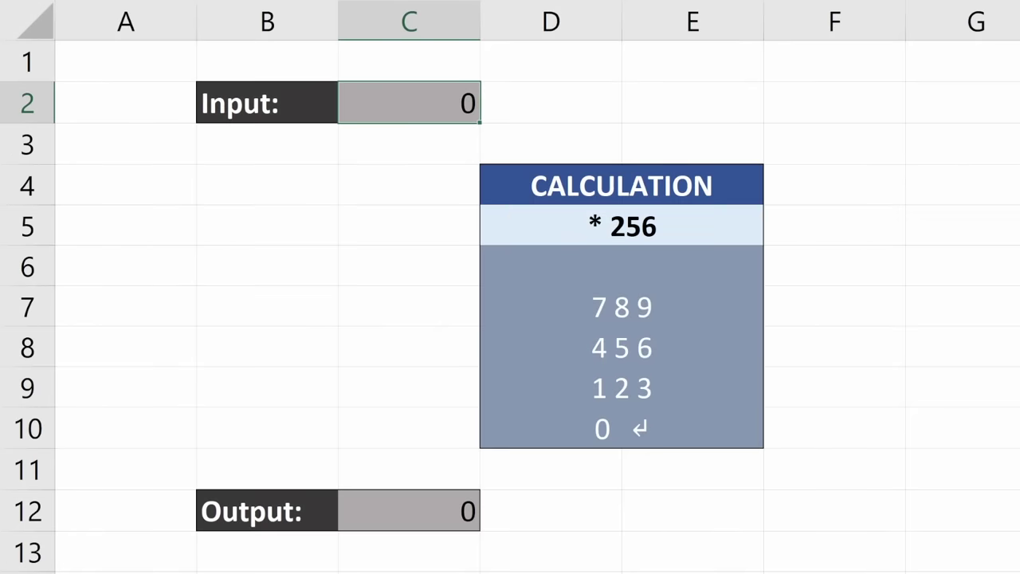
- Enter 1, 88, 56 and finally 703 as the Input value, giving Output 179968
type("1")
key("Return")
left_click(409, 102)
type("88")
key("Return")
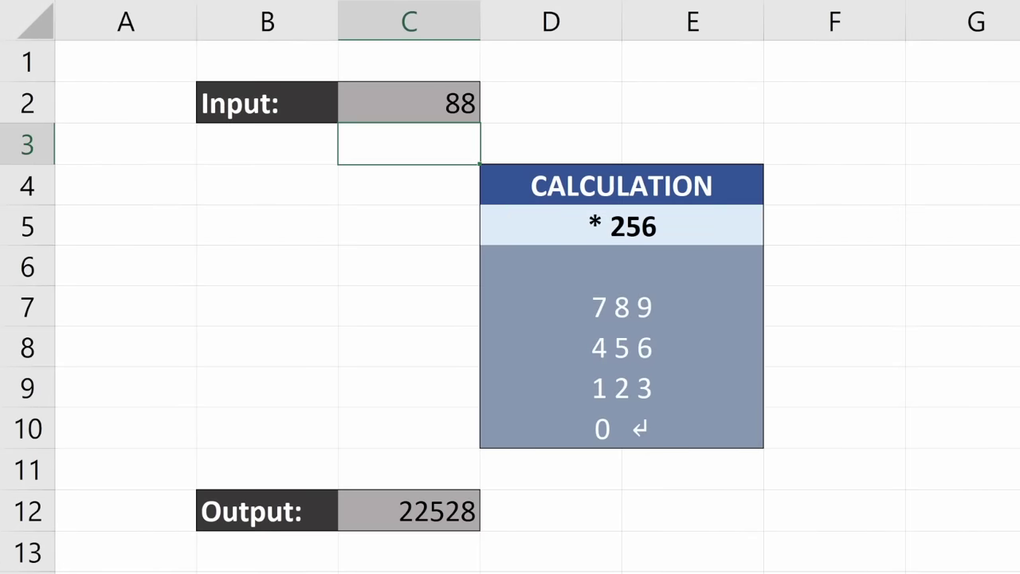
left_click(408, 102)
type("56")
key("Return")
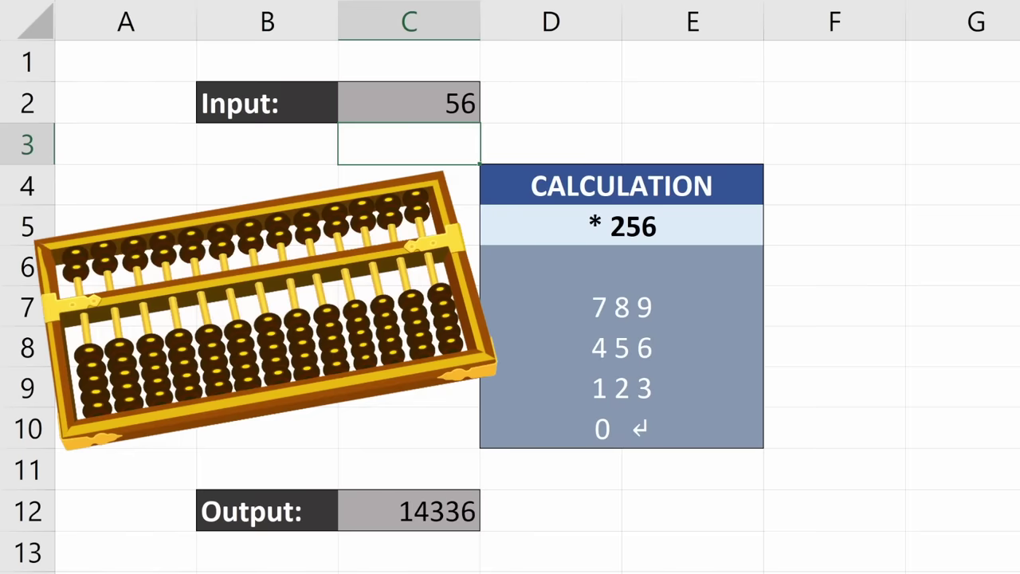
left_click(409, 102)
type("703")
key("Return")
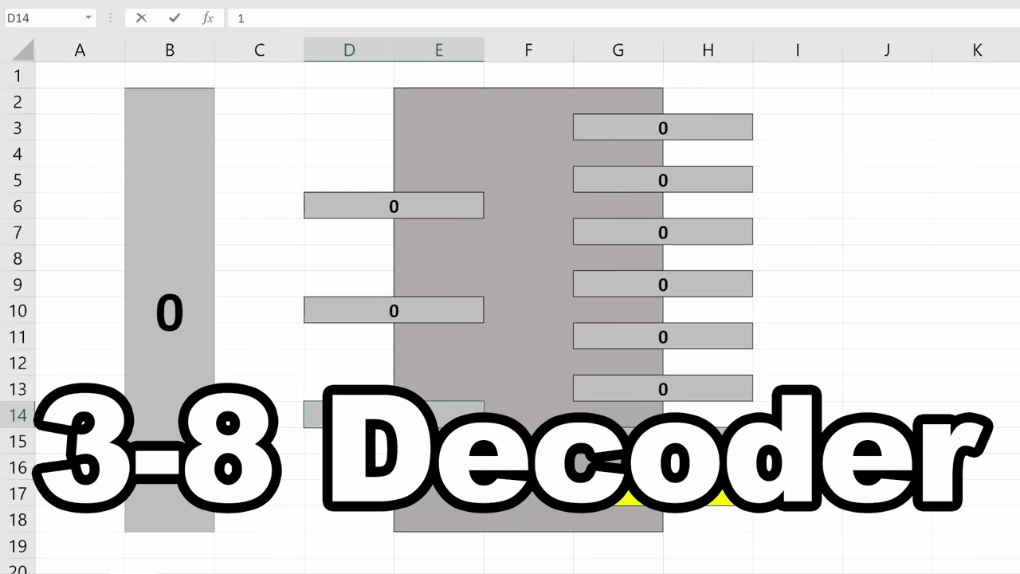
- Enter 1 in all three decoder inputs, then change the middle input to 0
key("Return")
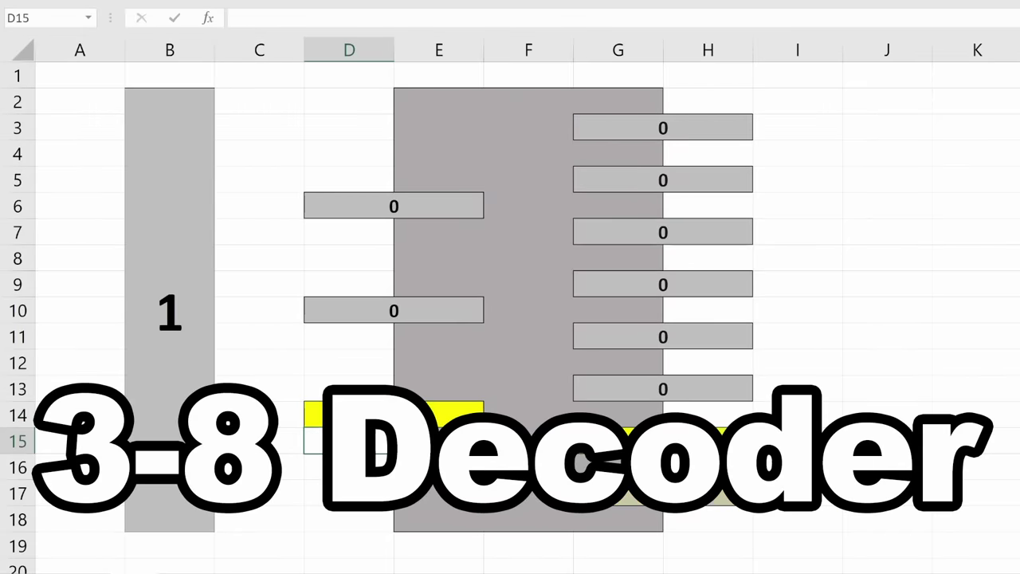
key("Up")
key("Up")
key("Up")
key("Up")
key("Up")
type("1")
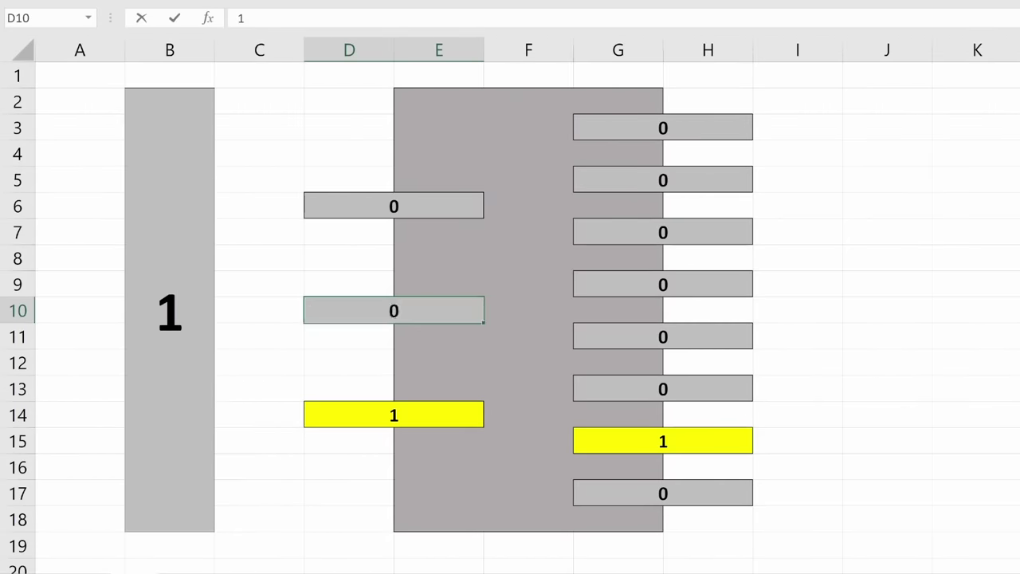
key("Return")
key("Up")
key("Up")
key("Up")
key("Up")
key("Up")
type("1")
key("Return")
key("Down")
key("Down")
key("Down")
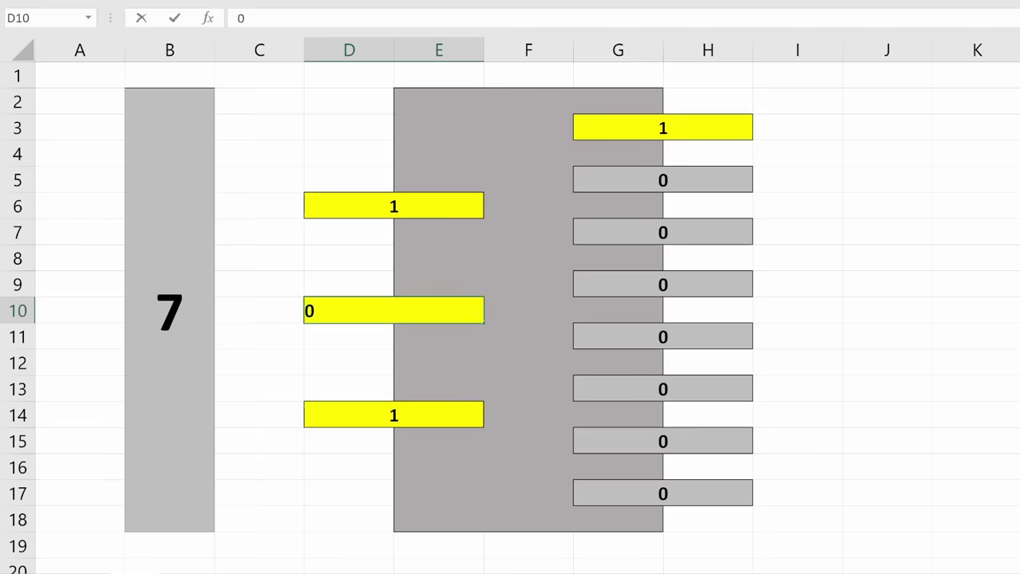
key("Return")
- Inspect the decoder output formulas from the top output down through rows 7 and 9
key("Right")
key("Right")
key("Right")
key("Right")
key("Right")
key("Up")
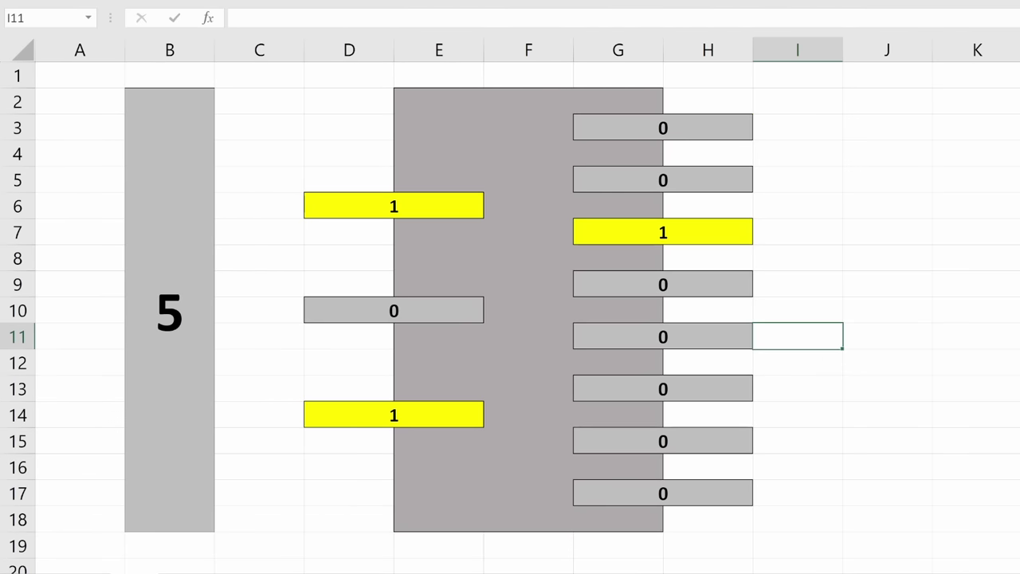
key("Up")
key("Up")
key("Up")
key("Up")
key("Up")
key("Up")
key("Up")
key("Left")
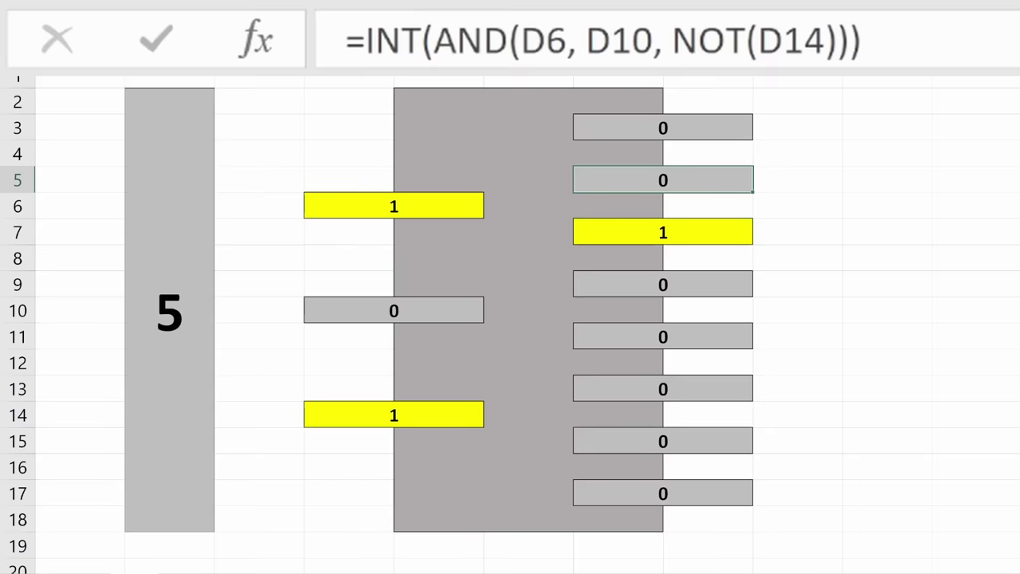
key("Down")
key("Down")
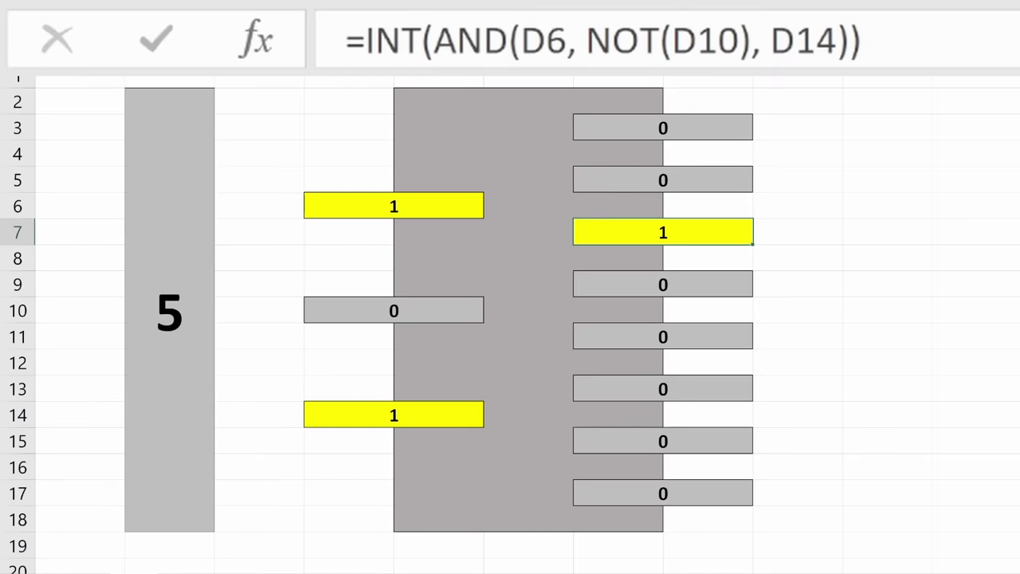
left_click(662, 285)
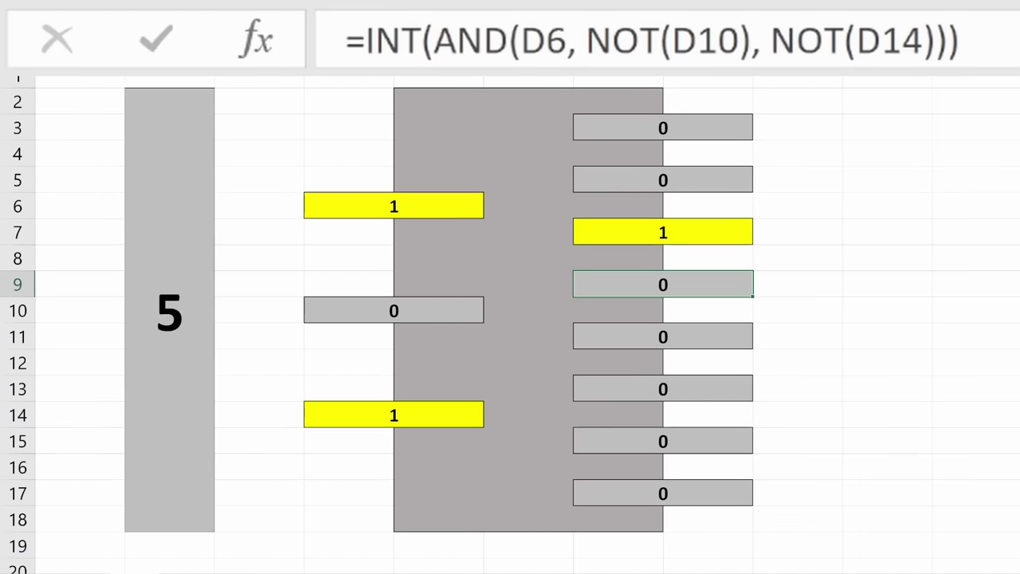
key("Down")
key("Down")
key("Down")
key("Down")
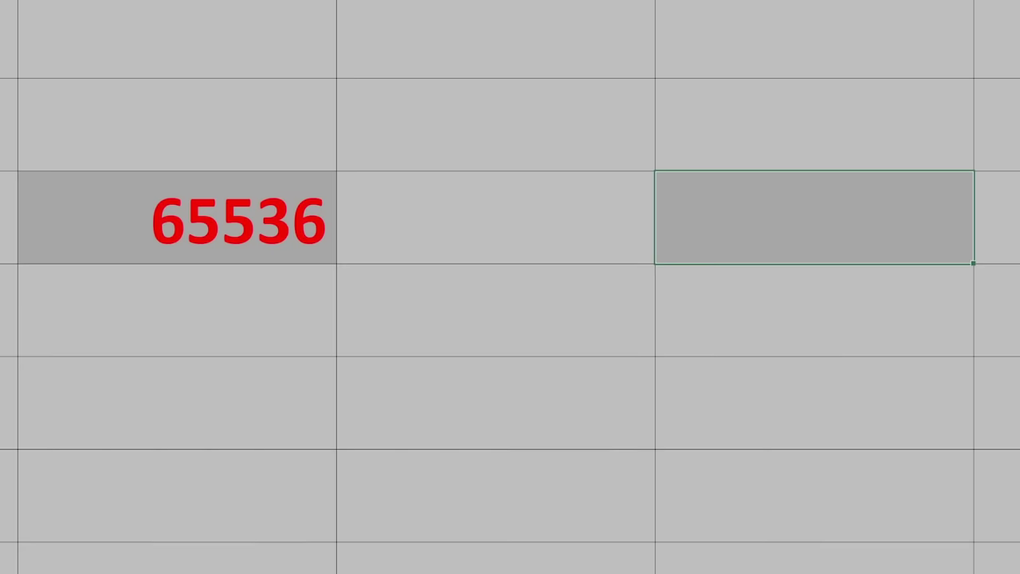
- Enter =B3 to show 65536, then set all three decoder inputs to 1
type("=B3")
key("Return")
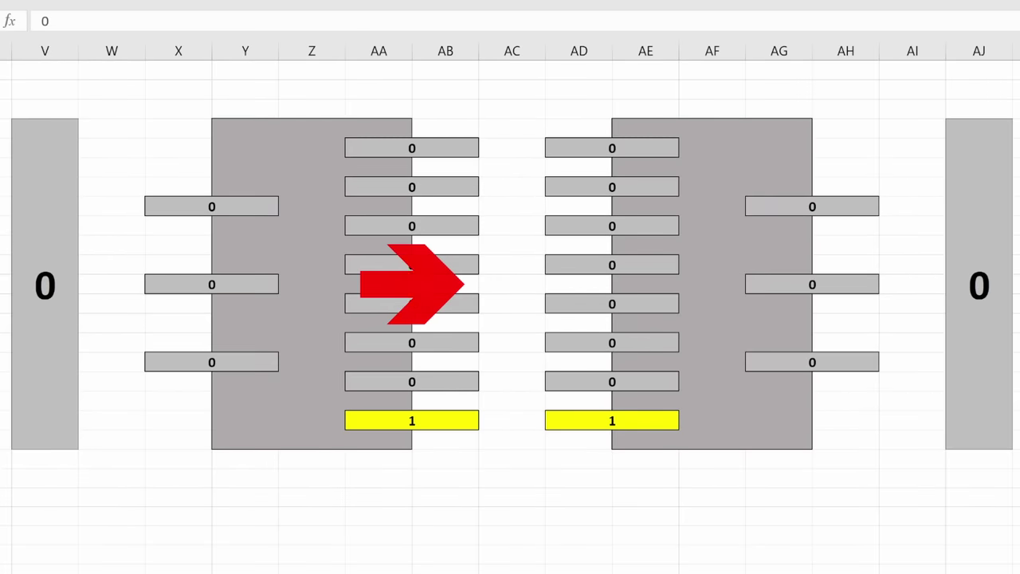
left_click(211, 362)
type("1")
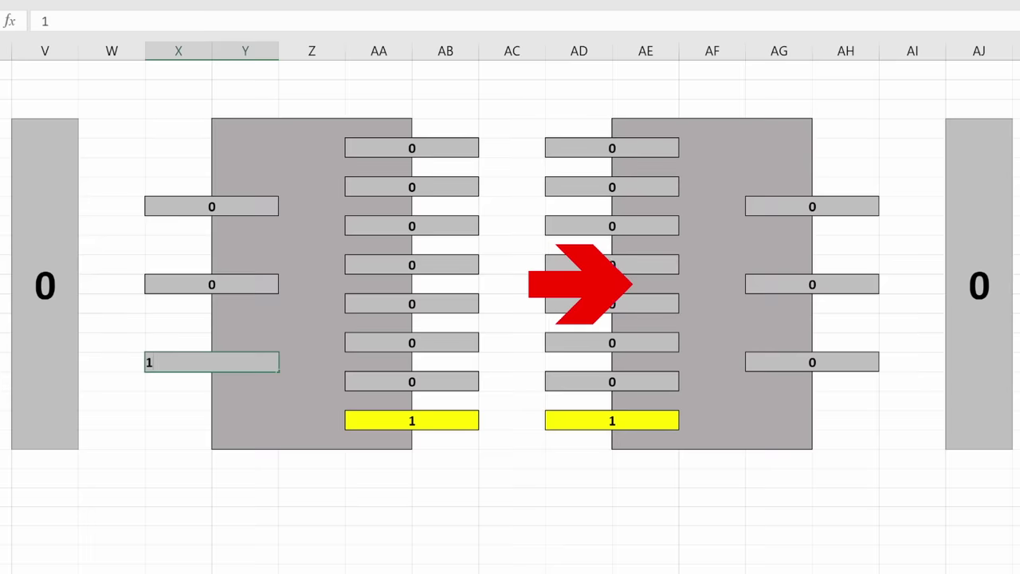
key("Up")
key("Up")
key("Up")
key("Up")
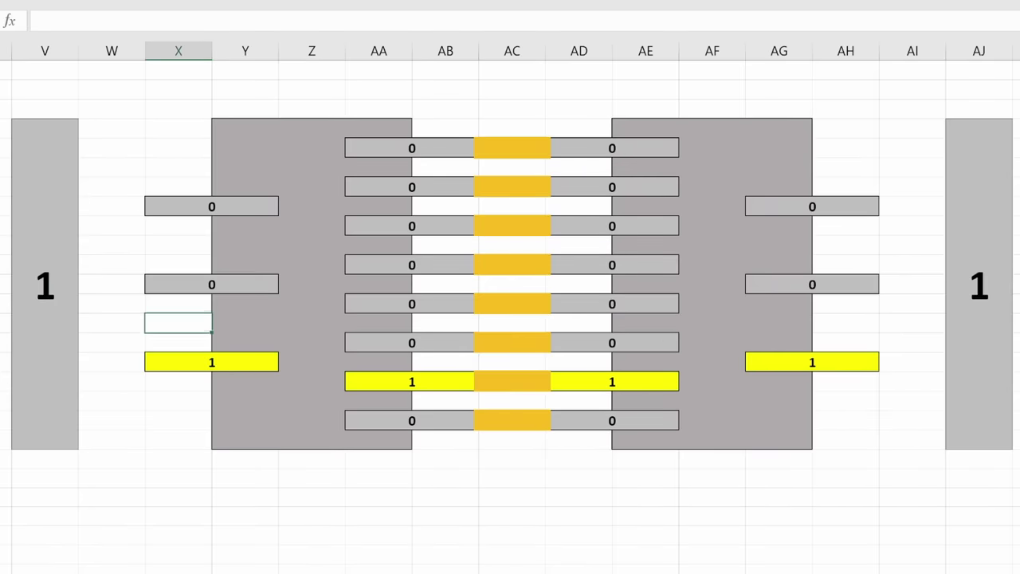
type("1")
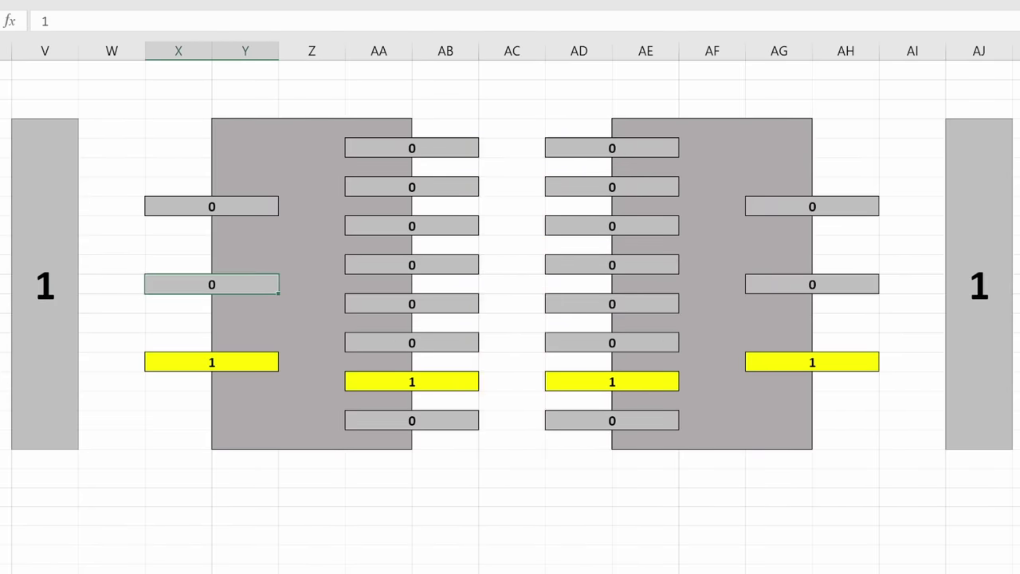
key("Return")
key("Up")
key("Up")
key("Up")
key("Up")
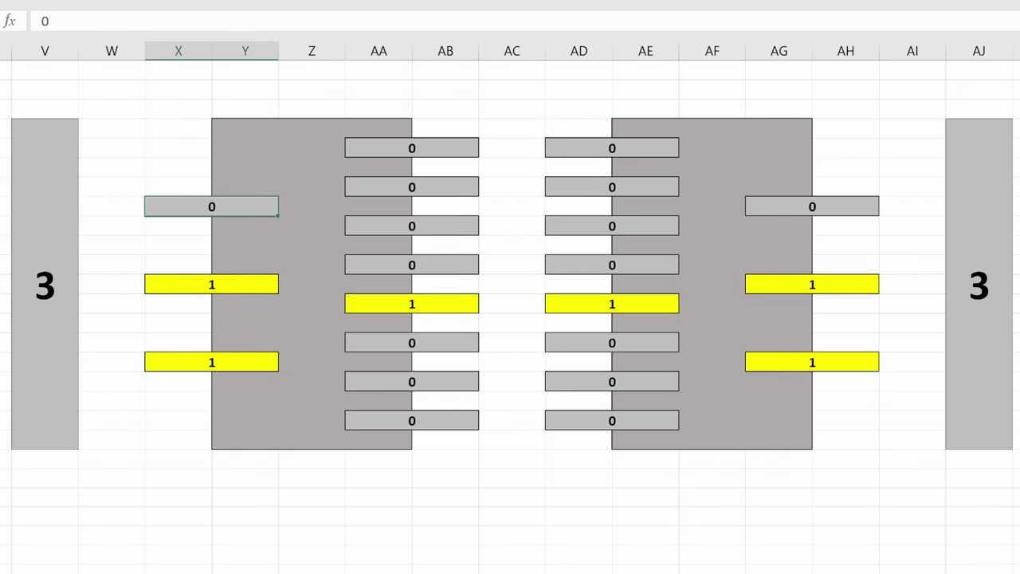
type("1")
key("Return")
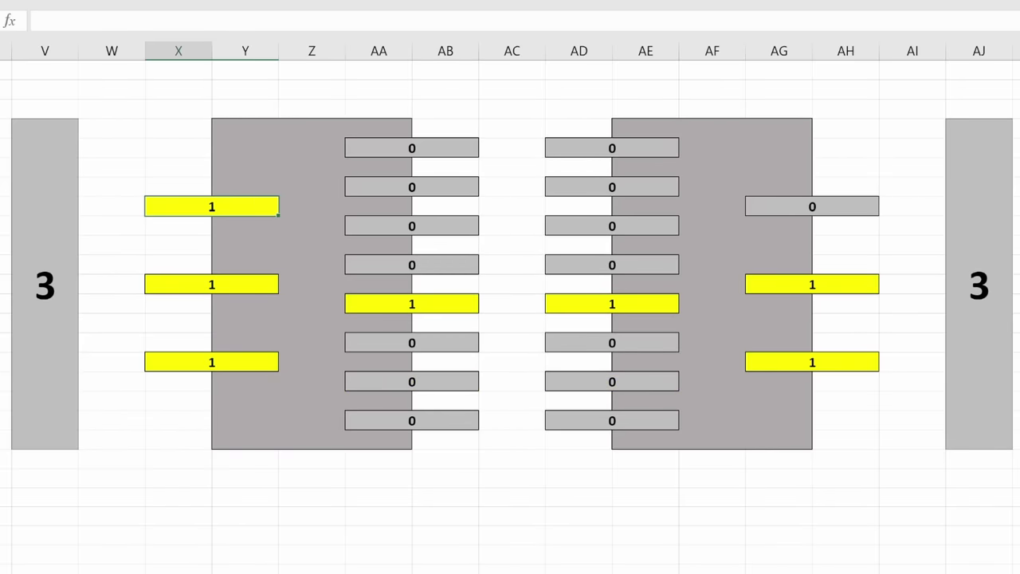
key("Down")
key("Down")
key("Down")
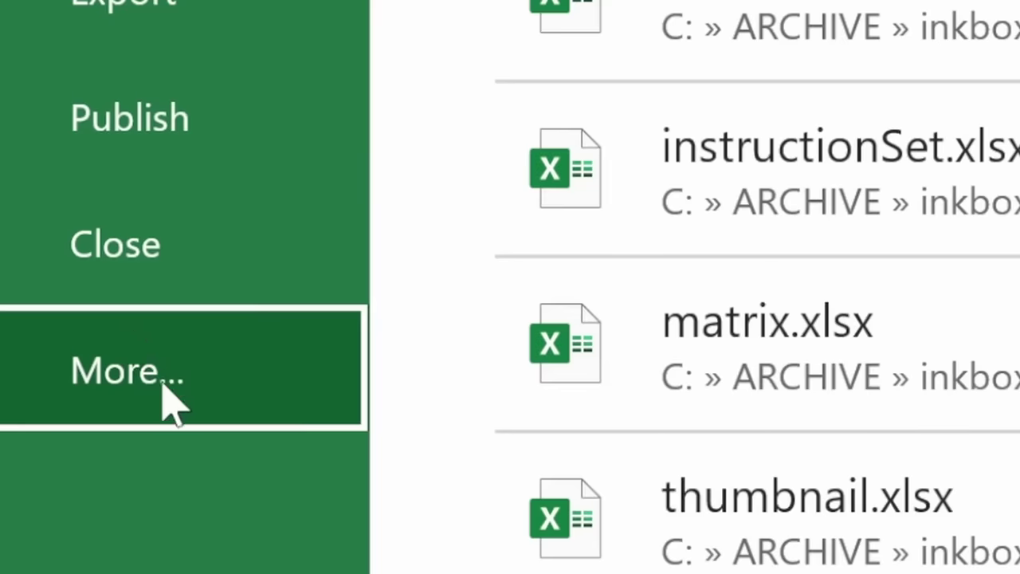
- Enable iterative calculation (100 iterations, 0.001 max change) in Formulas options, then recalculate with F9
left_click(166, 390)
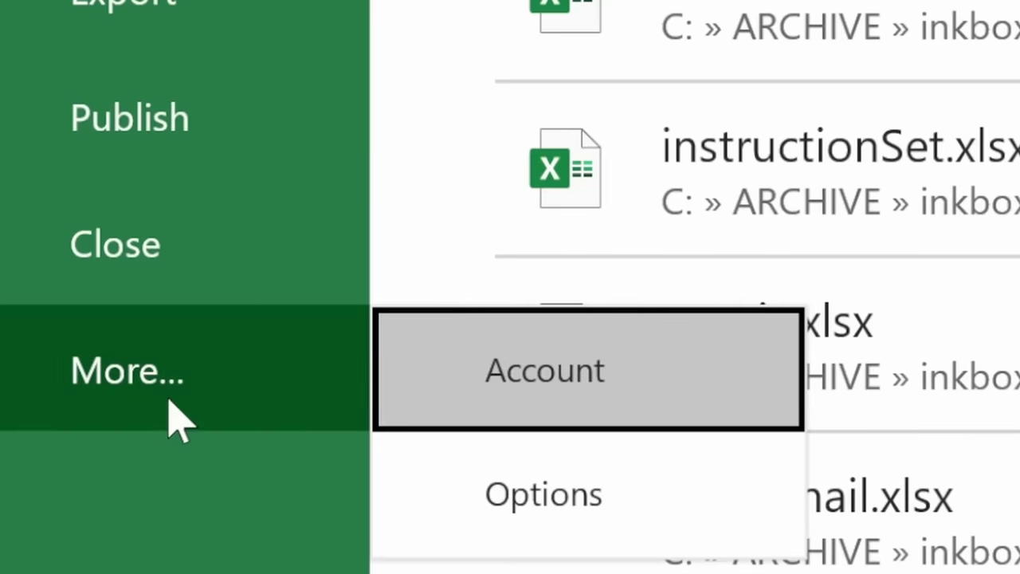
left_click(482, 478)
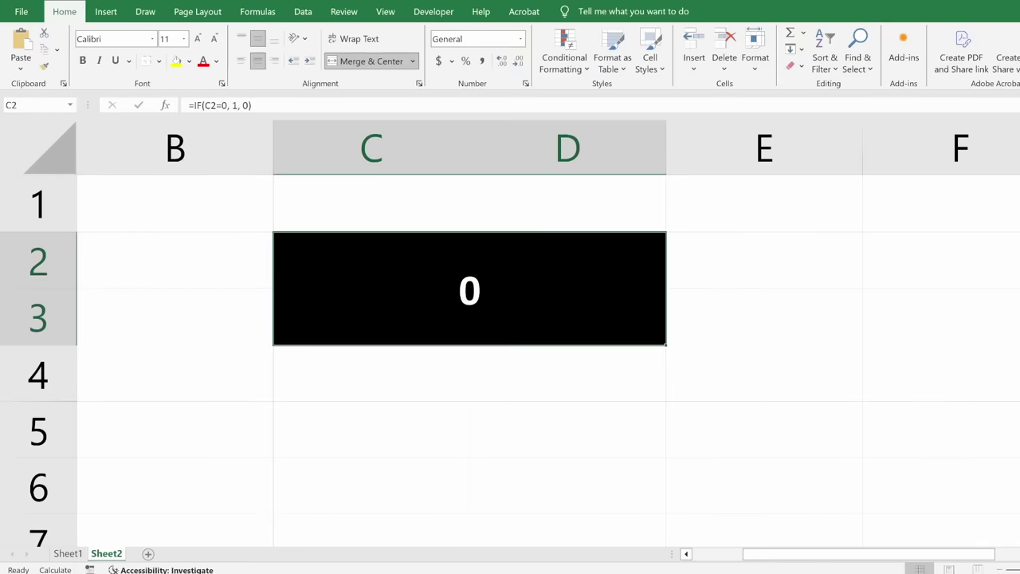
key("F9")
key("F9")
key("F9")
key("F9")
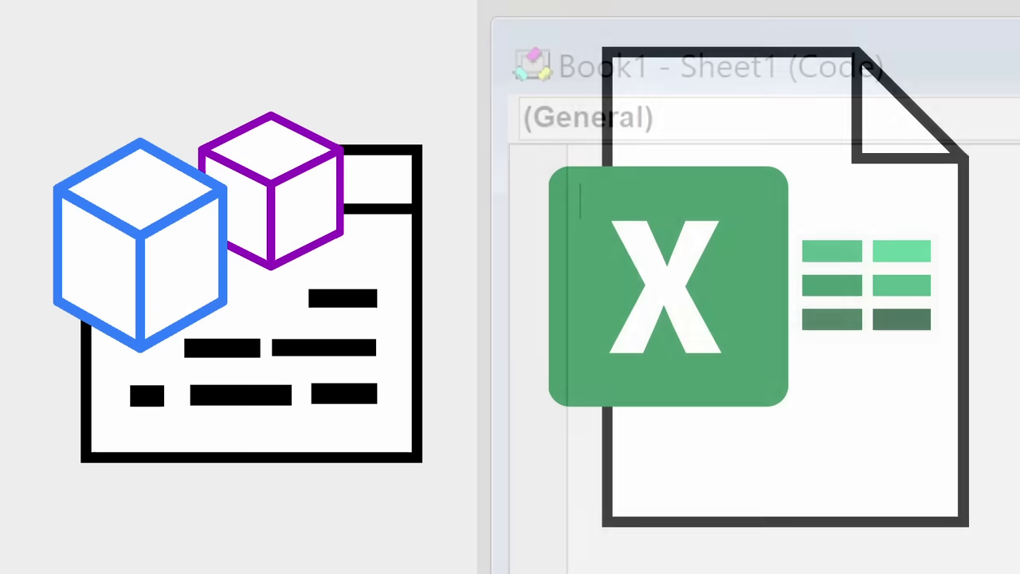
- Start the Ten_To_One macro with Dim i As Integer and Dim j, then consult Wikipedia's flip-flop article
type("Sub Ten_To_One")
key("Return")
type("Dim i As Integer")
key("Return")
type("Dim j")
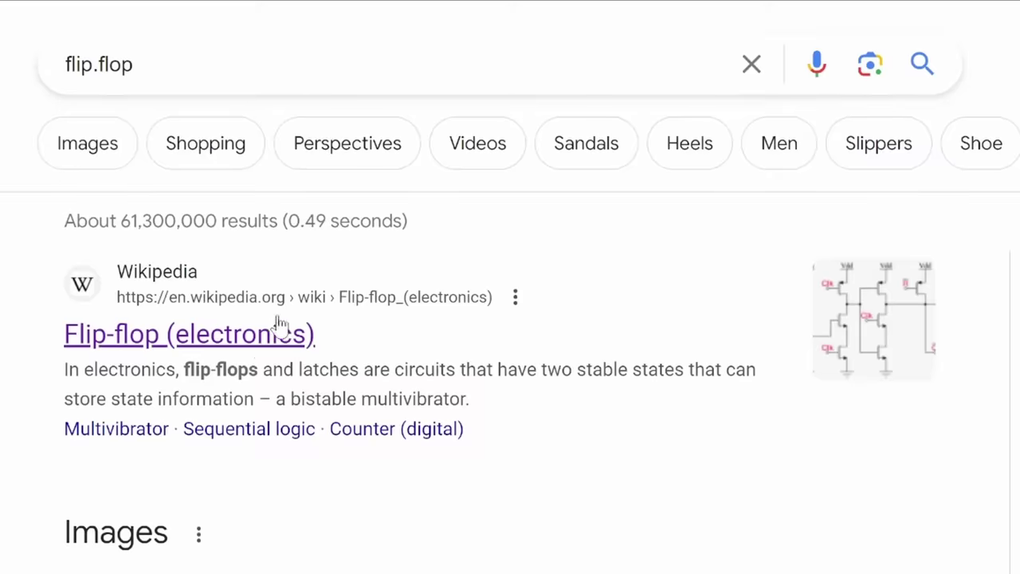
scroll(200, 455, "down", 4)
left_click(171, 548)
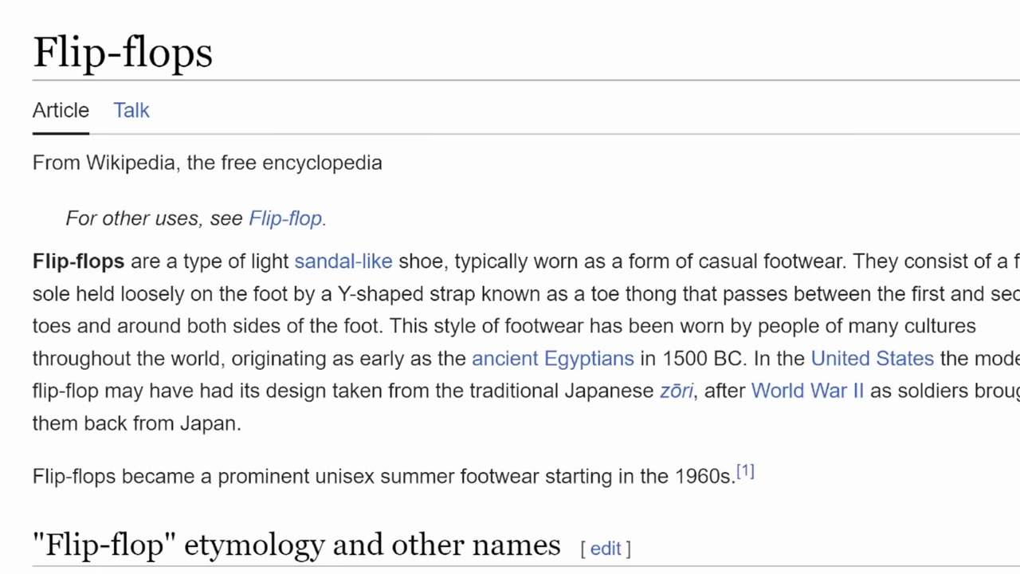
- Select the range A1:I18 on the blank sheet for the flip-flop blocks
key("shift+Right")
key("shift+Right")
key("shift+Right")
key("shift+Right")
key("shift+Right")
key("shift+Right")
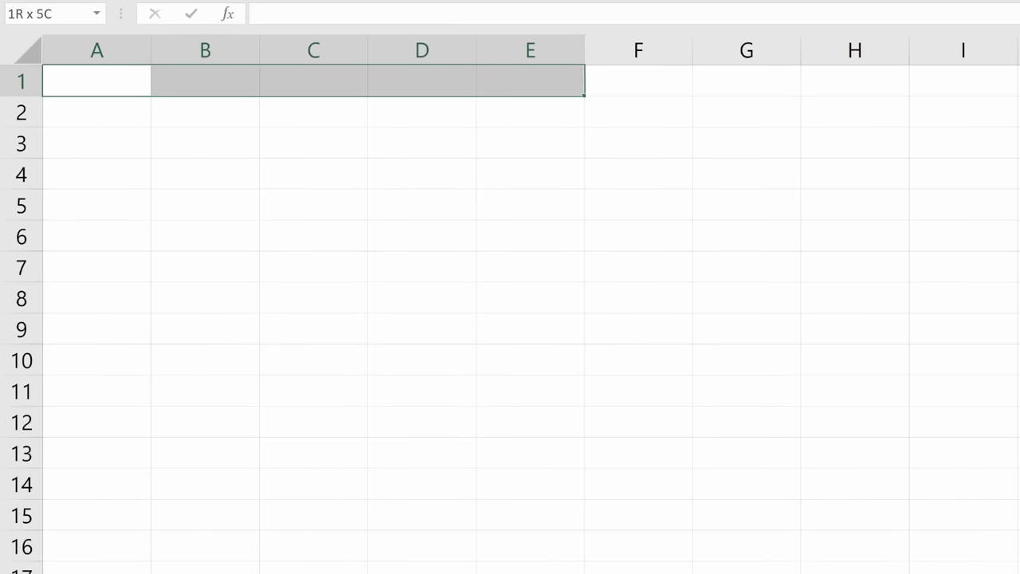
key("shift+Right")
key("shift+Right")
key("shift+Down")
key("shift+Down")
key("shift+Down")
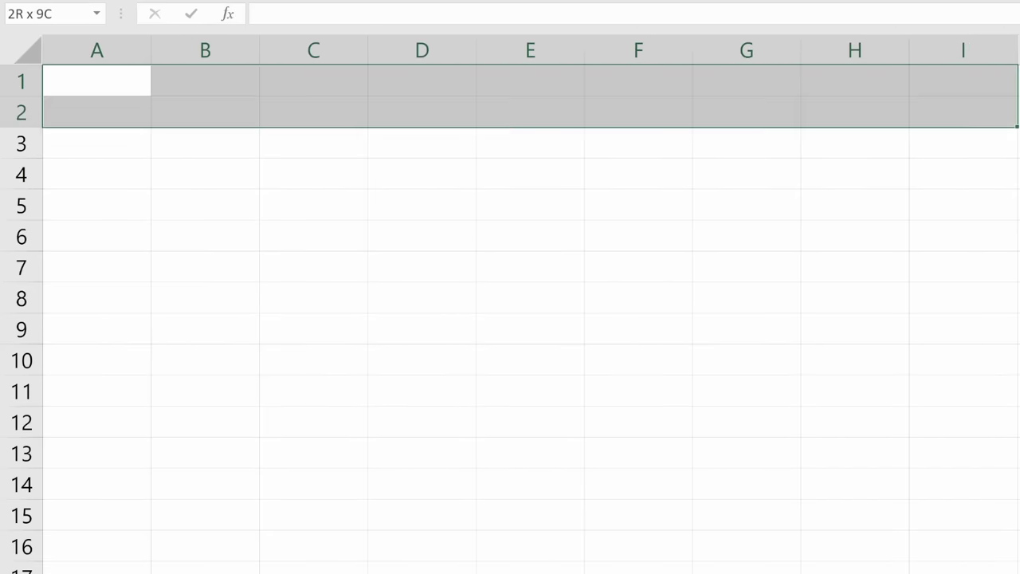
key("shift+Down")
key("shift+Down")
key("shift+Down")
key("shift+Down")
key("shift+Down")
key("shift+Down")
key("shift+Down")
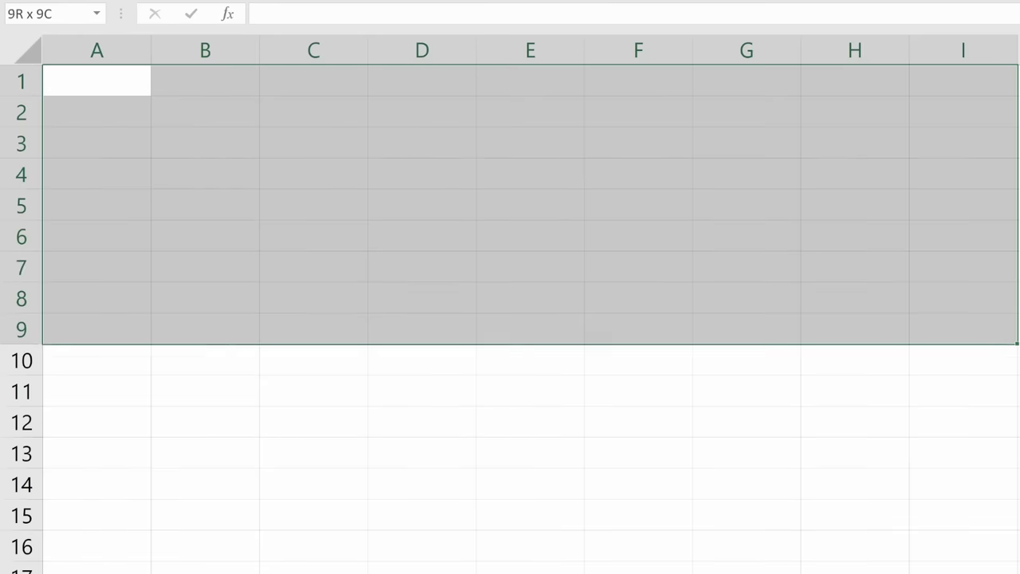
key("shift+Down")
key("shift+Down")
key("shift+Down")
key("shift+Down")
key("shift+Down")
key("shift+Down")
key("shift+Down")
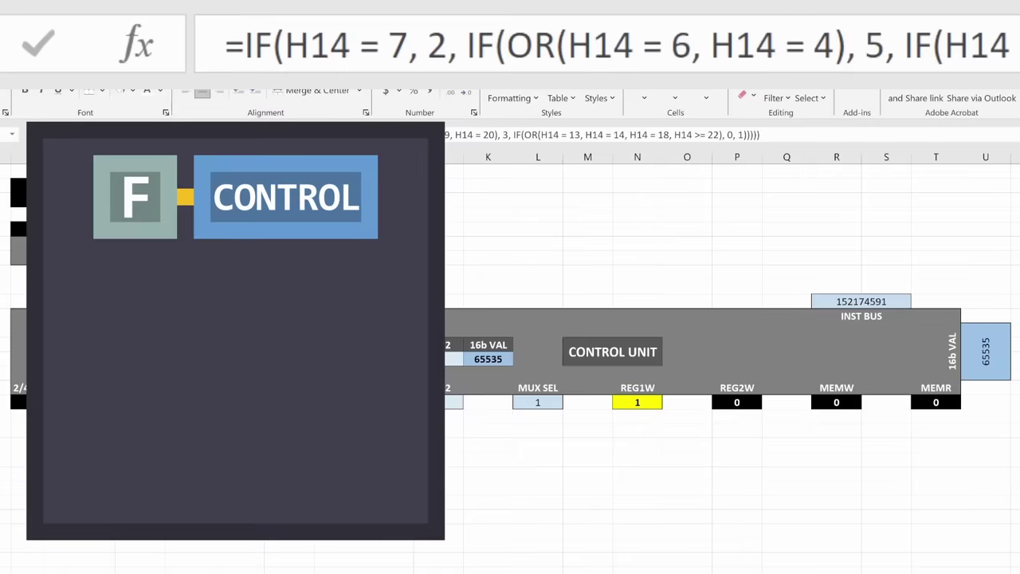
left_click(339, 358)
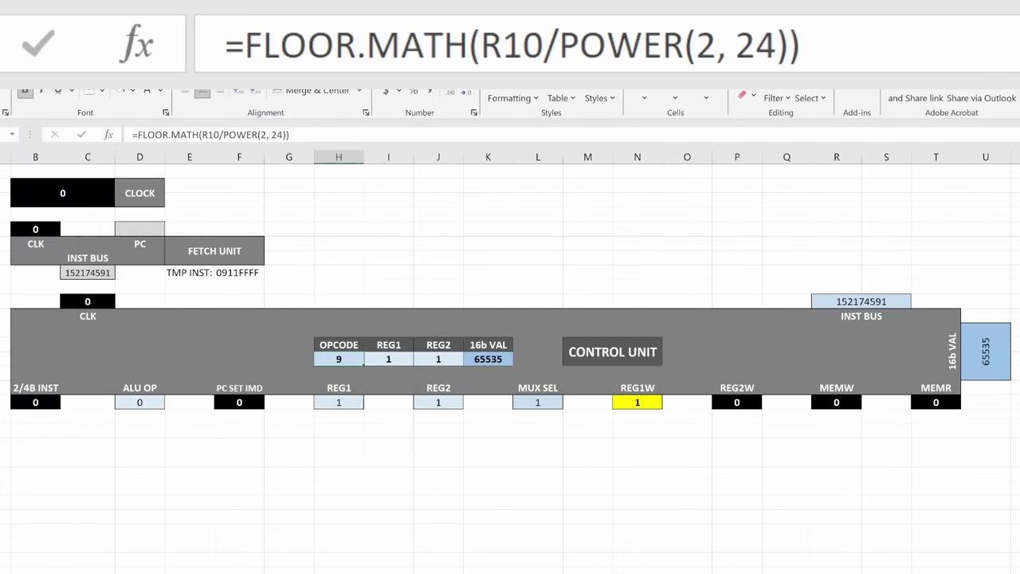
left_click(389, 359)
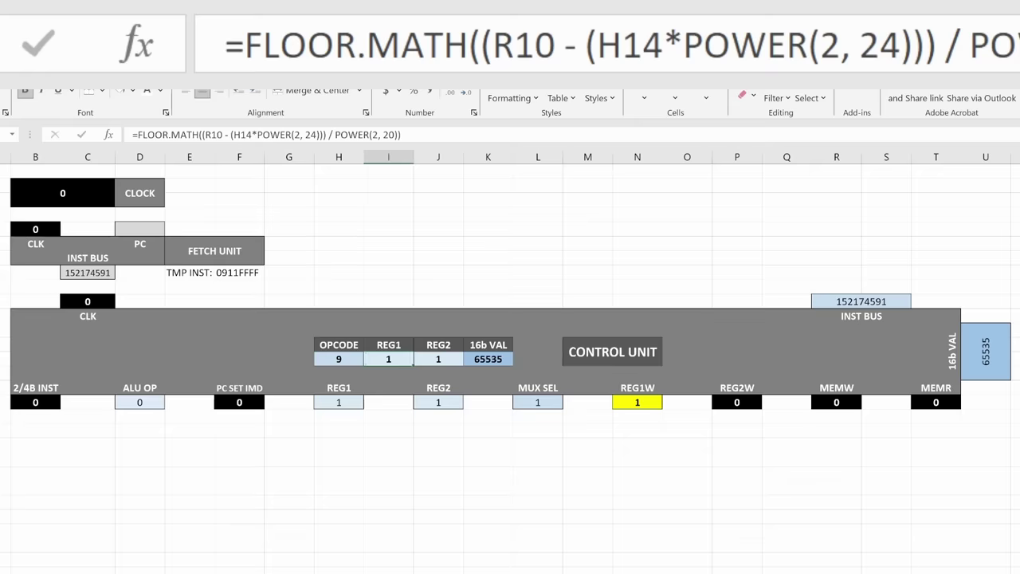
left_click(437, 359)
left_click(488, 359)
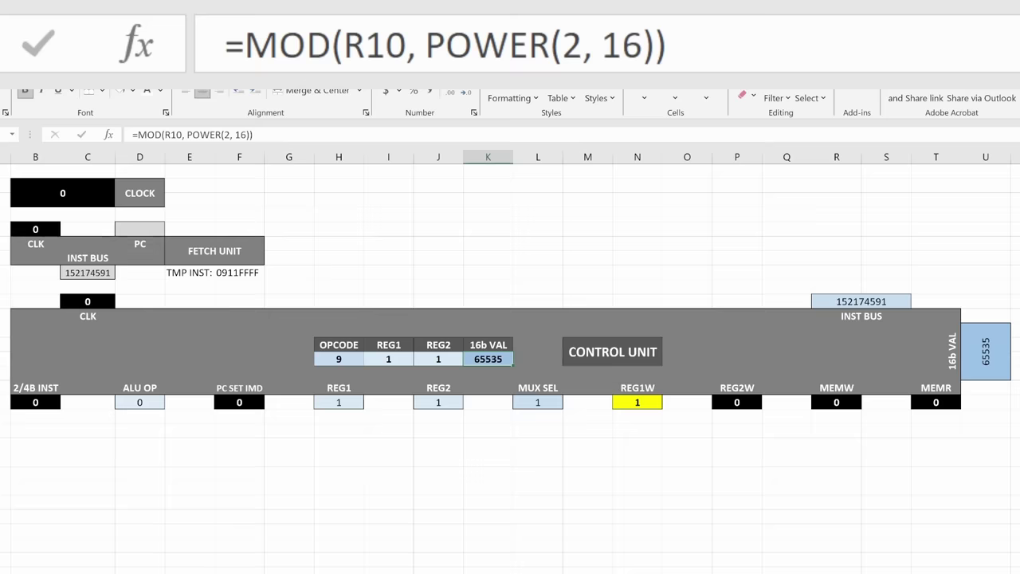
left_click(35, 402)
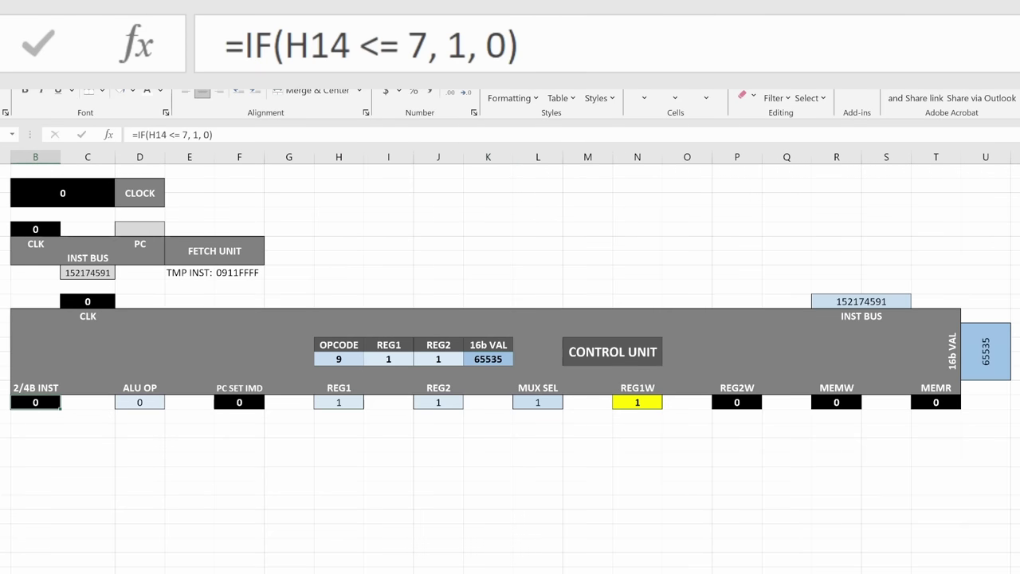
left_click(140, 402)
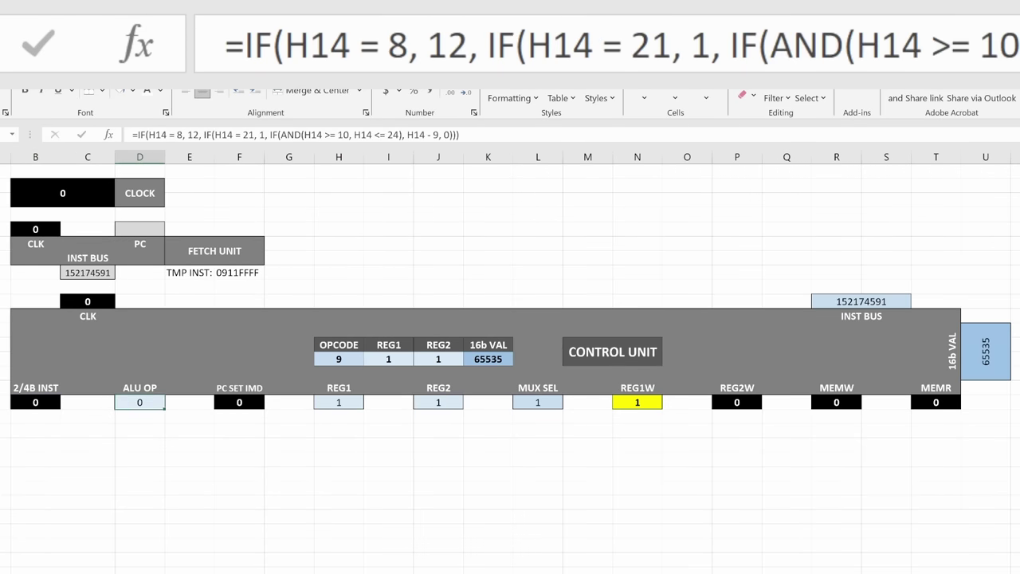
left_click(239, 401)
left_click(288, 402)
left_click(338, 402)
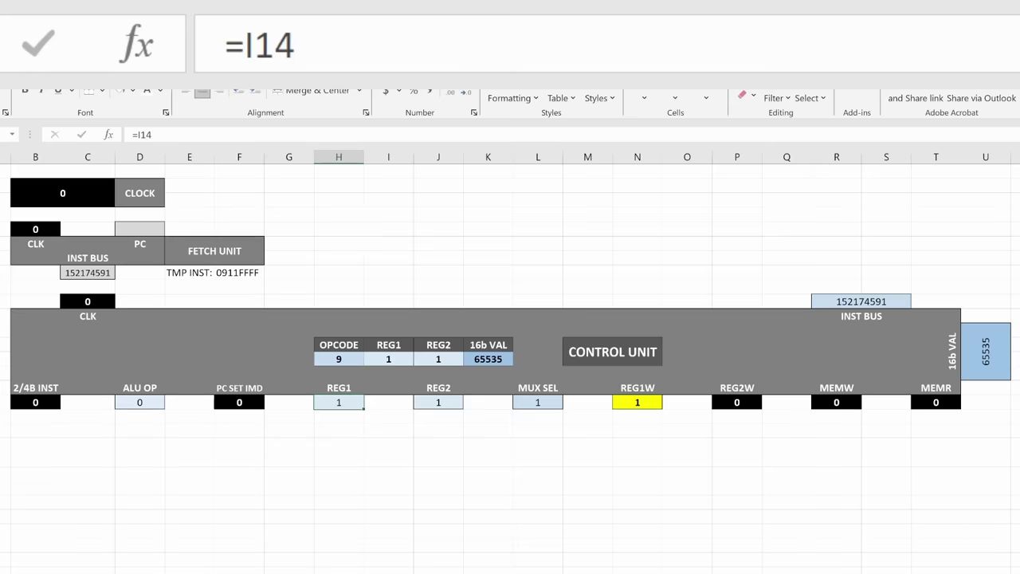
left_click(439, 401)
left_click(538, 401)
left_click(638, 402)
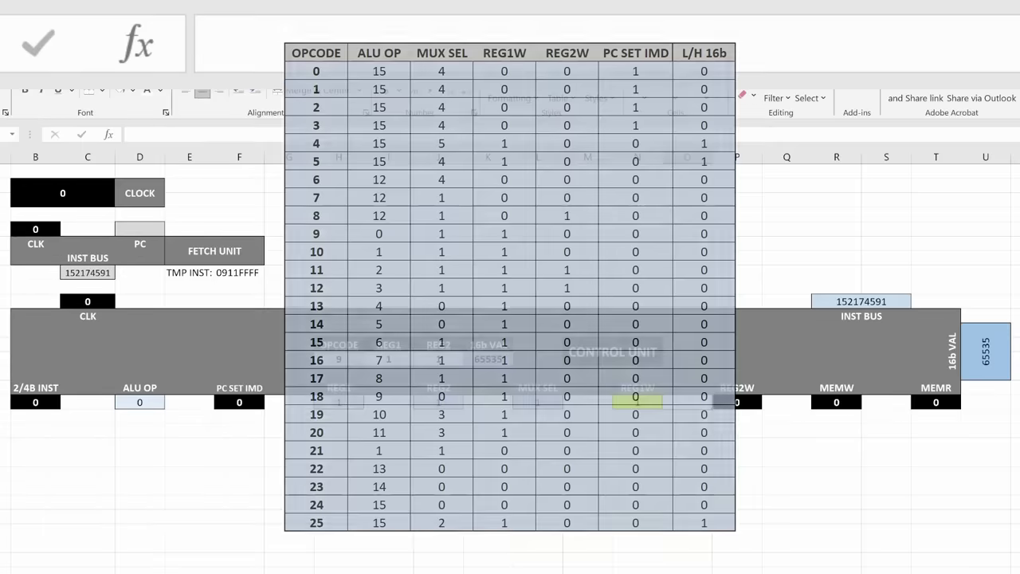
left_click(737, 402)
left_click(787, 402)
left_click(837, 402)
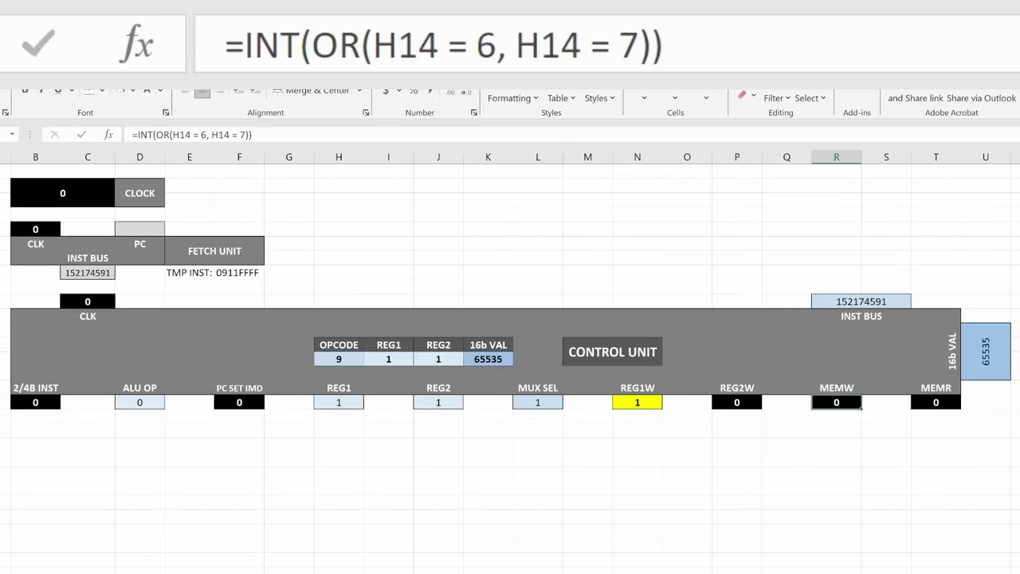
left_click(886, 402)
left_click(936, 402)
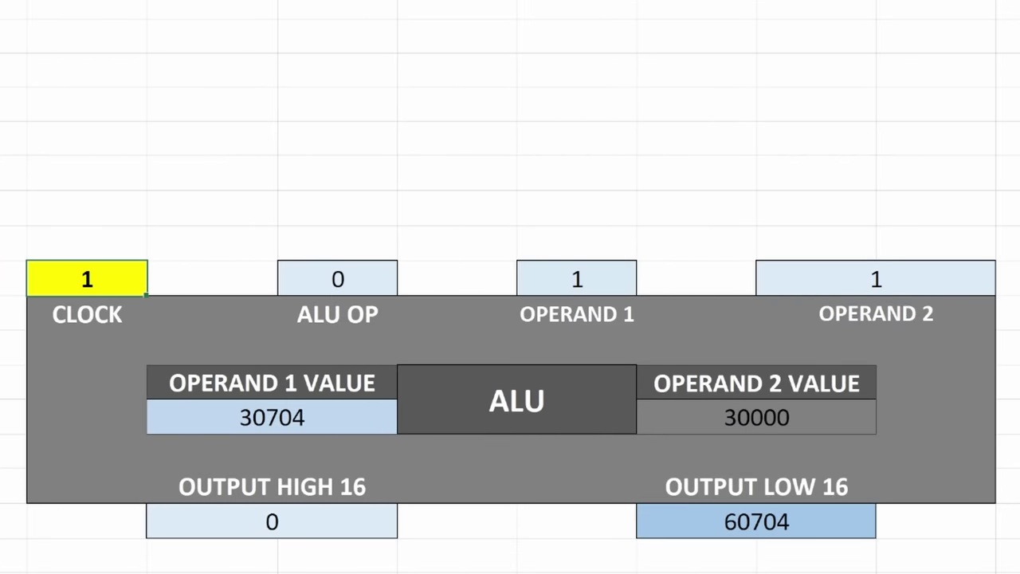
left_click(212, 278)
left_click(337, 278)
left_click(457, 278)
left_click(577, 278)
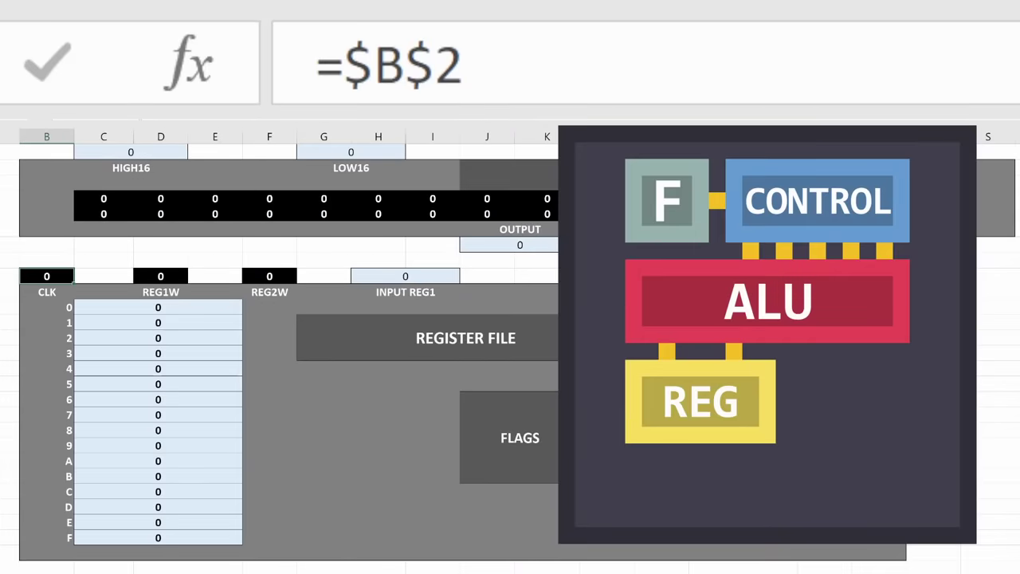
key("Right")
key("Right")
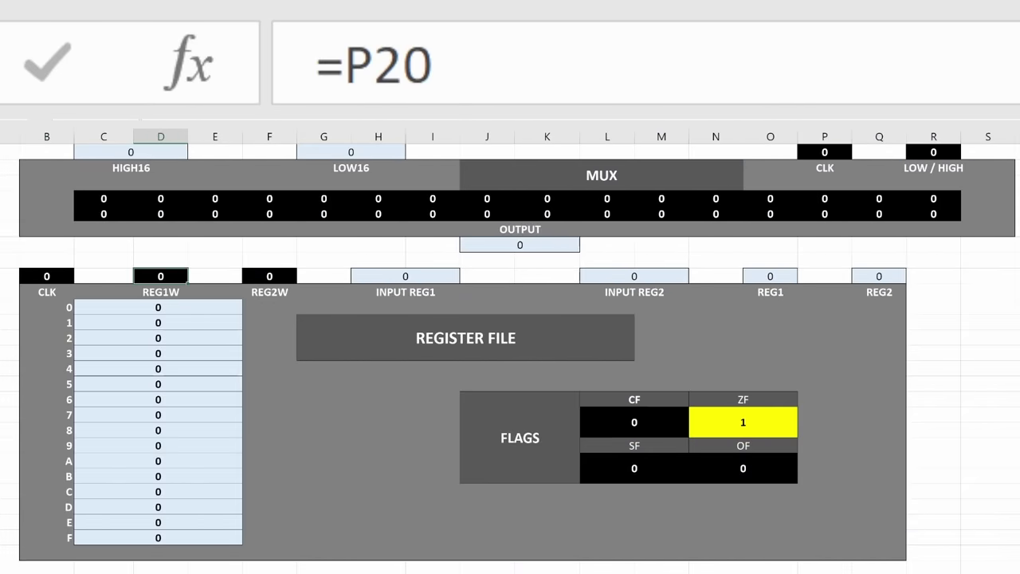
key("Right")
key("Right")
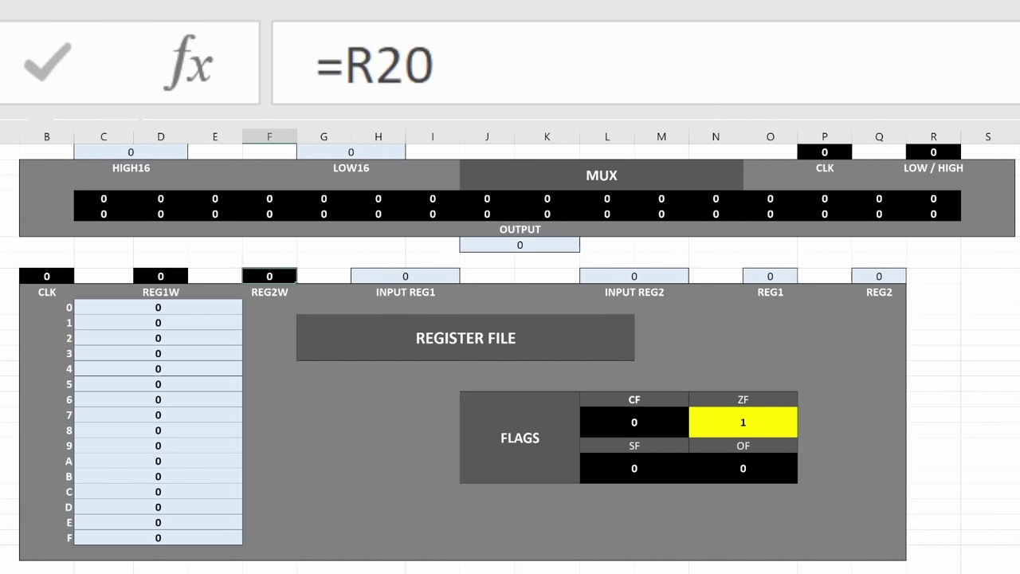
key("Right")
key("Right")
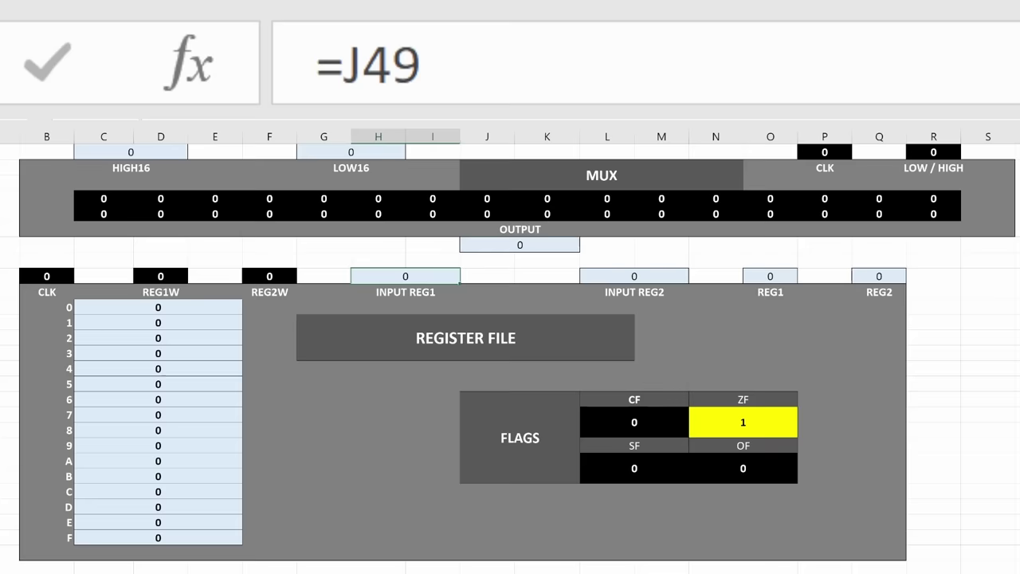
key("Right")
key("Right")
key("Right")
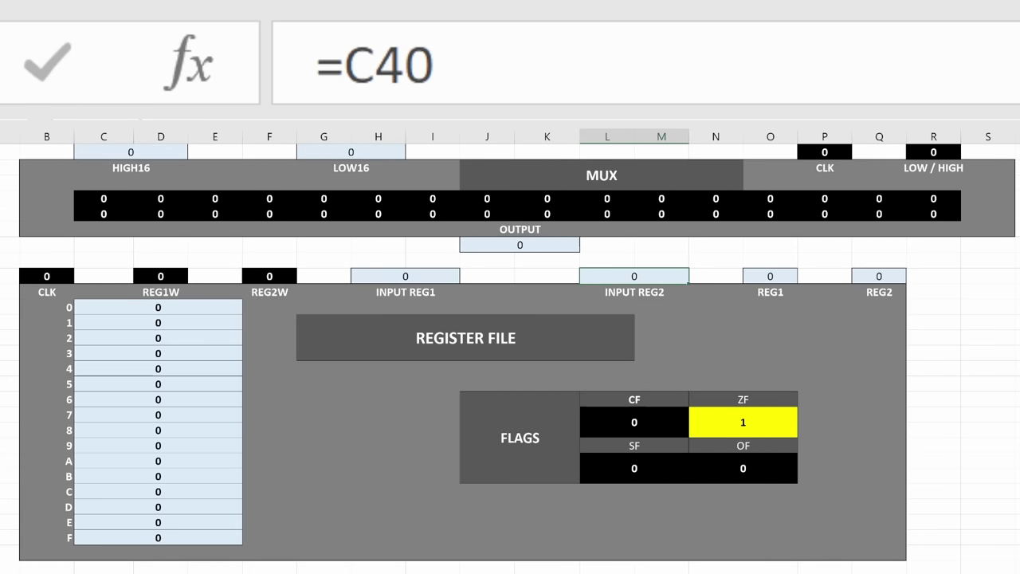
key("Right")
key("Right")
key("Right")
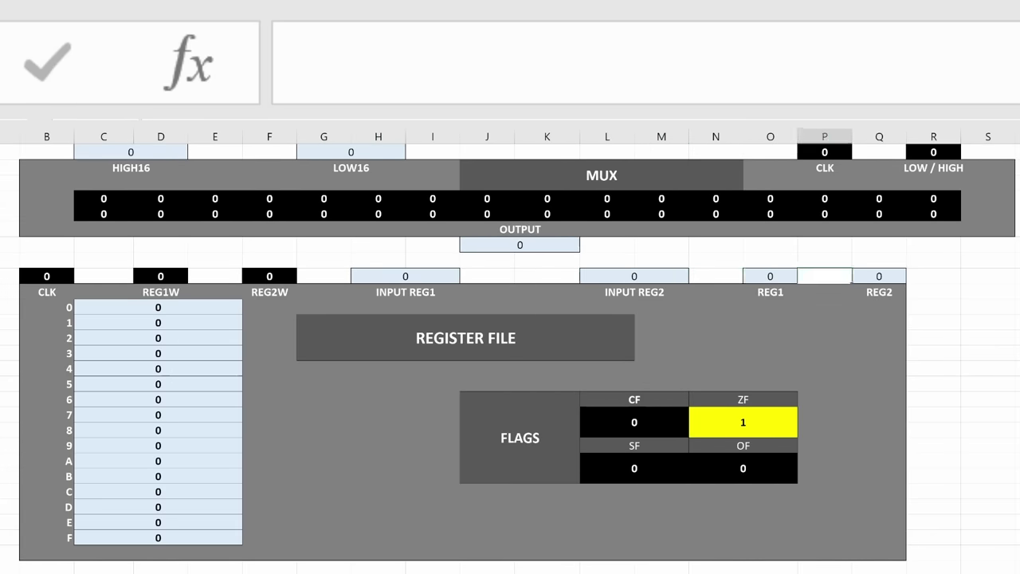
key("Right")
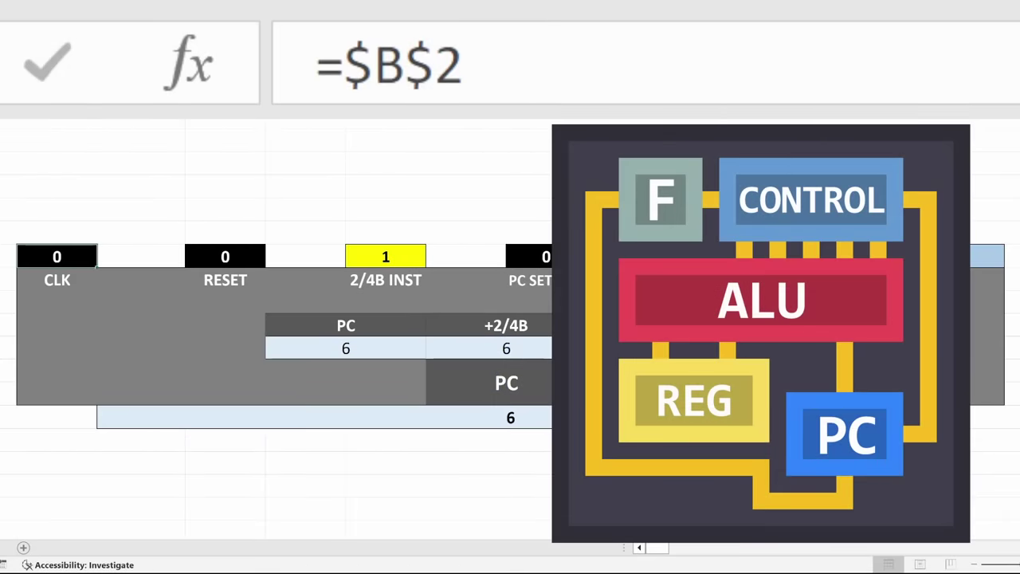
left_click(141, 256)
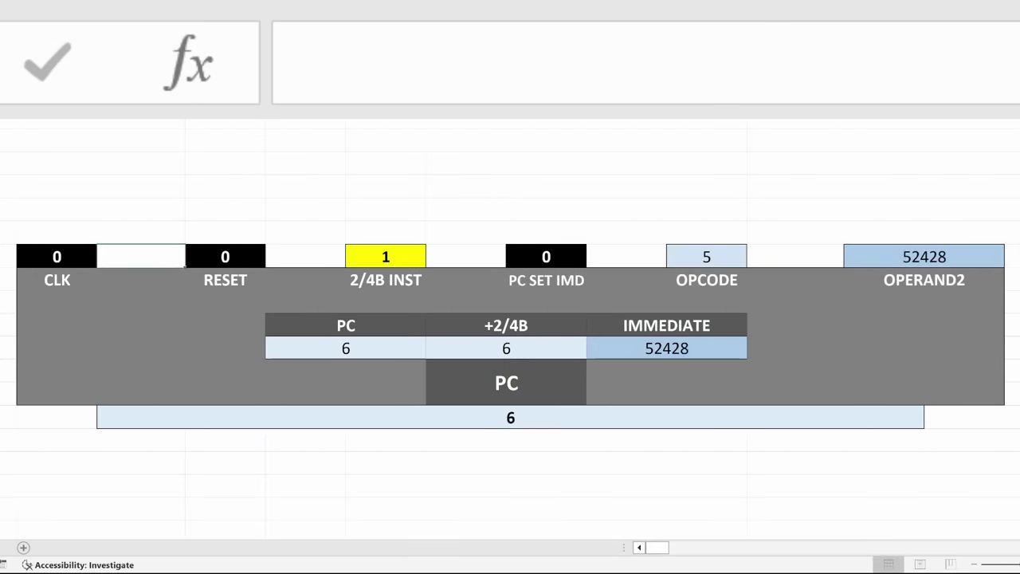
left_click(225, 256)
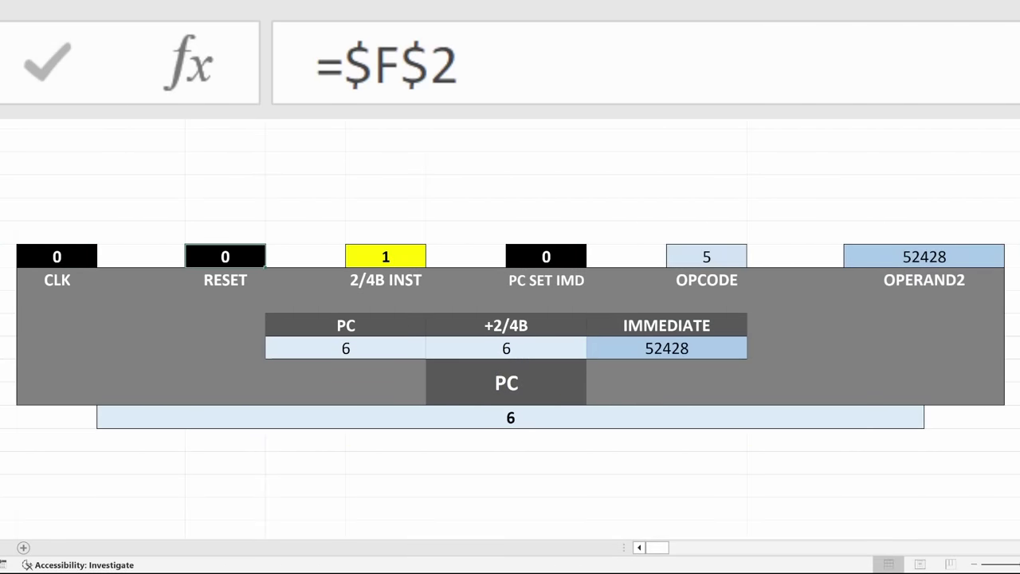
left_click(306, 256)
left_click(386, 255)
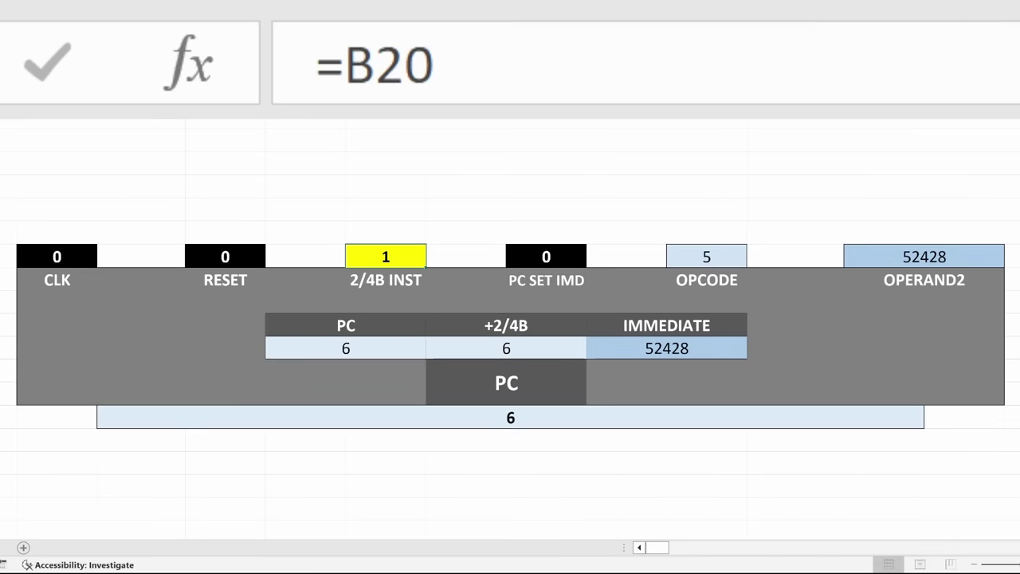
left_click(466, 255)
left_click(546, 256)
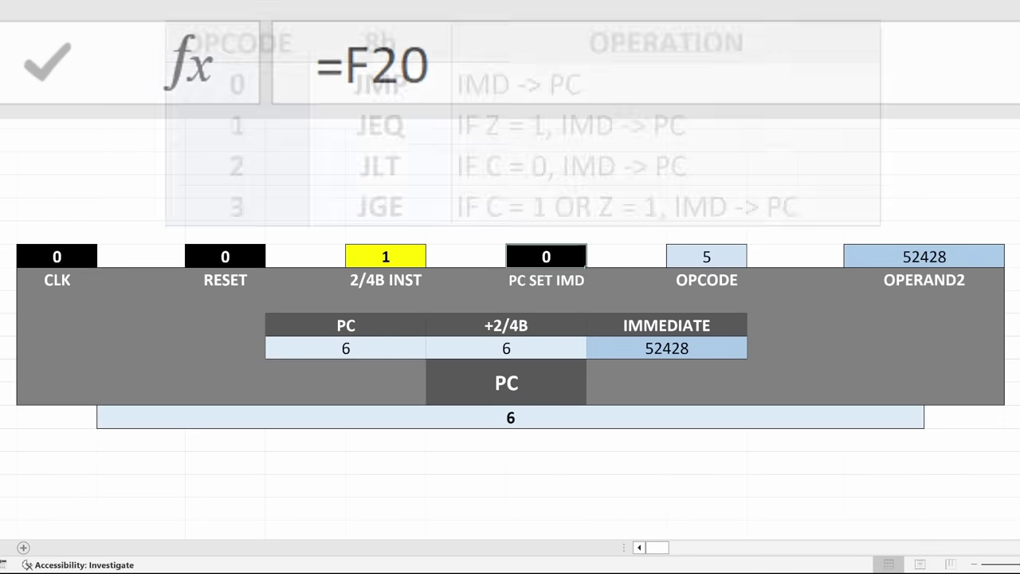
left_click(626, 256)
left_click(706, 255)
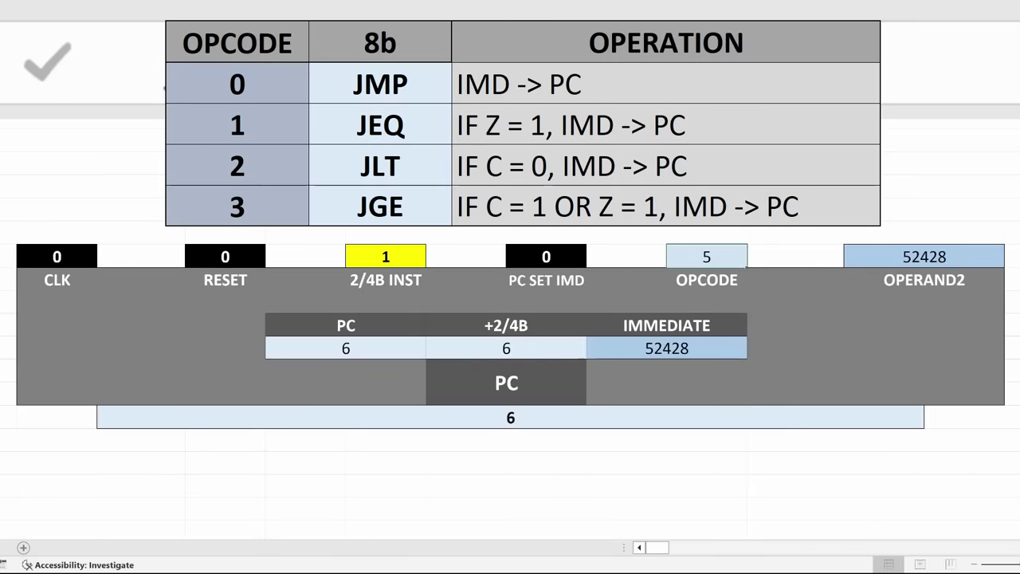
left_click(796, 256)
left_click(925, 255)
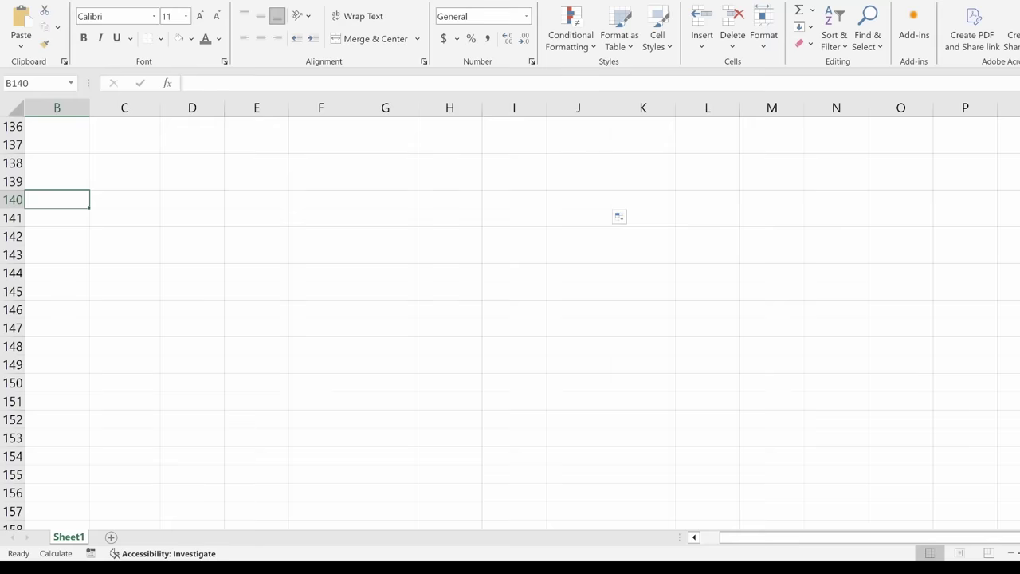
- Select memory cells B140 through C142 in the Memory Management Unit grid
left_click_drag(57, 199, 1004, 518)
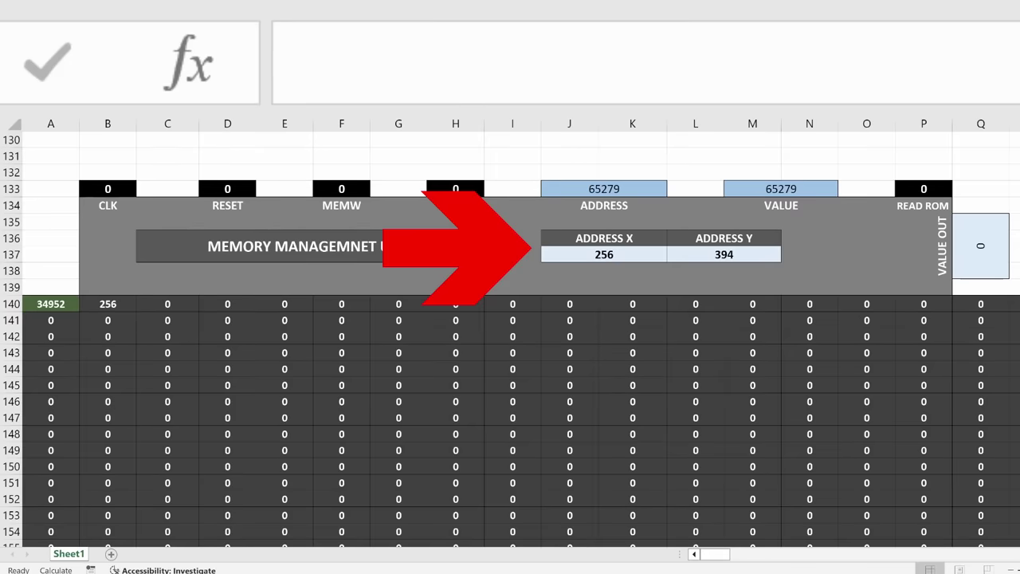
- Recalculate so memory cell B140 receives 267, then paste the IF($D$133,…) write formula into A140
left_click(108, 304)
key("F9")
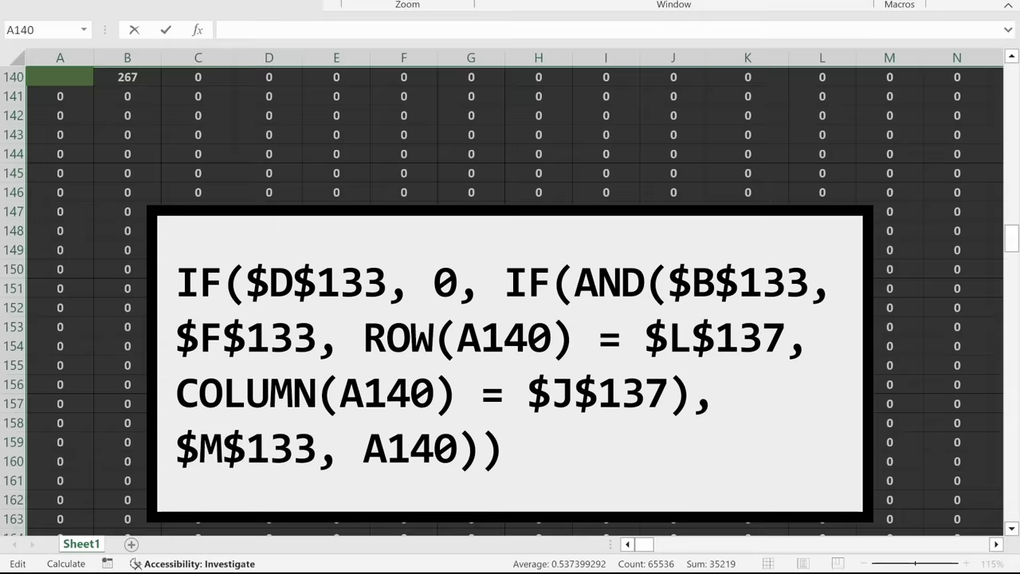
type("=IF($D$133, 0, IF(AND($B$133, $F$133, ROW(A140) = $L$137, COLUMN(A140) = $J$137), $M$133, A140))")
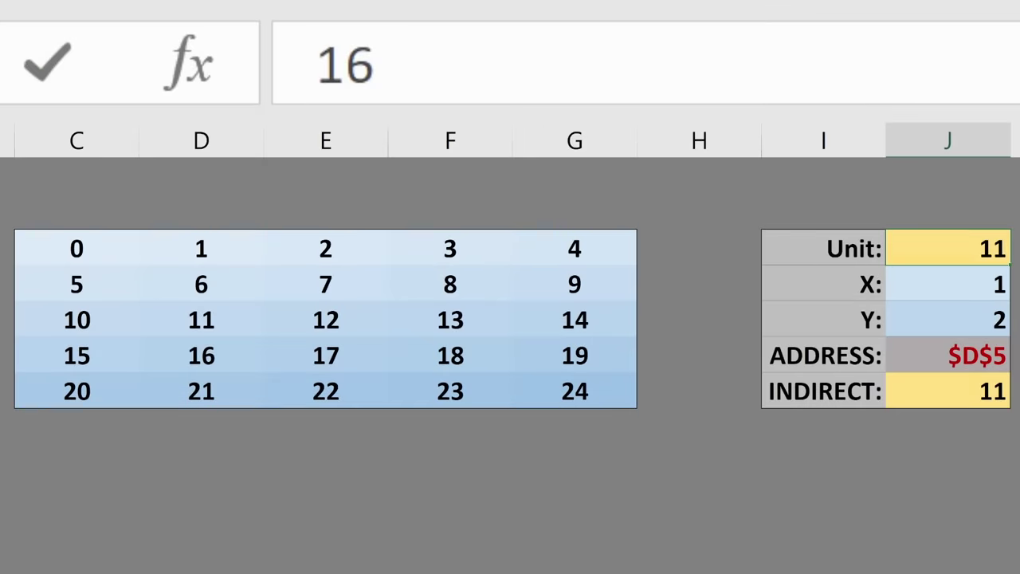
- Set the Unit cell J2 to 16, then 23, 24 and finally 18
key("Return")
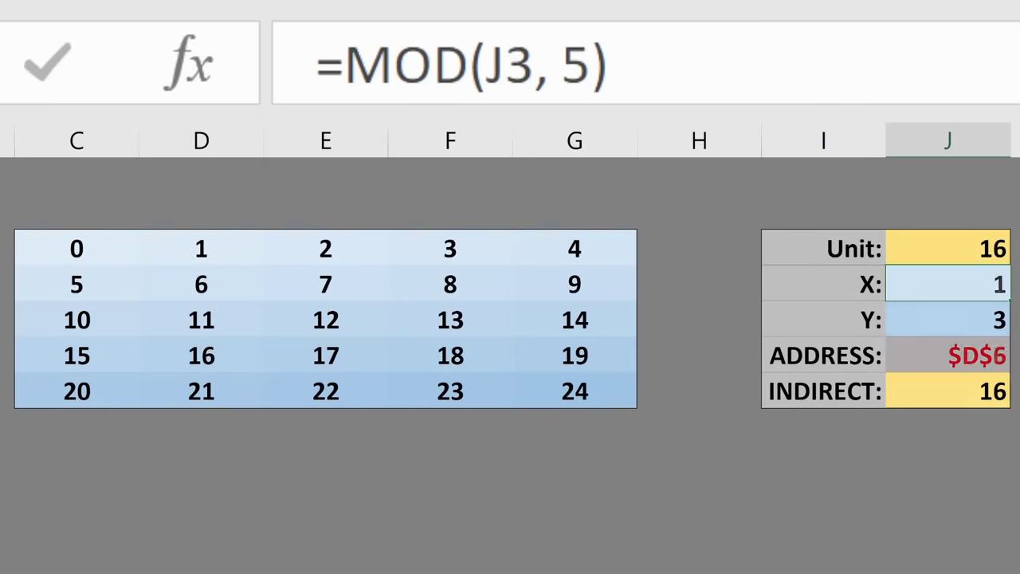
left_click(949, 249)
type("23")
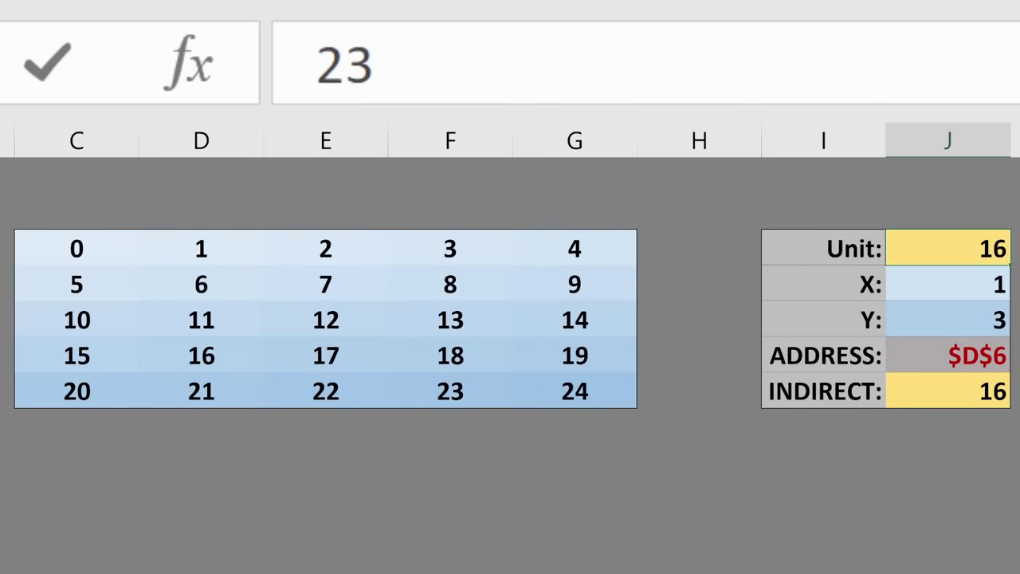
key("Return")
left_click(948, 248)
type("24")
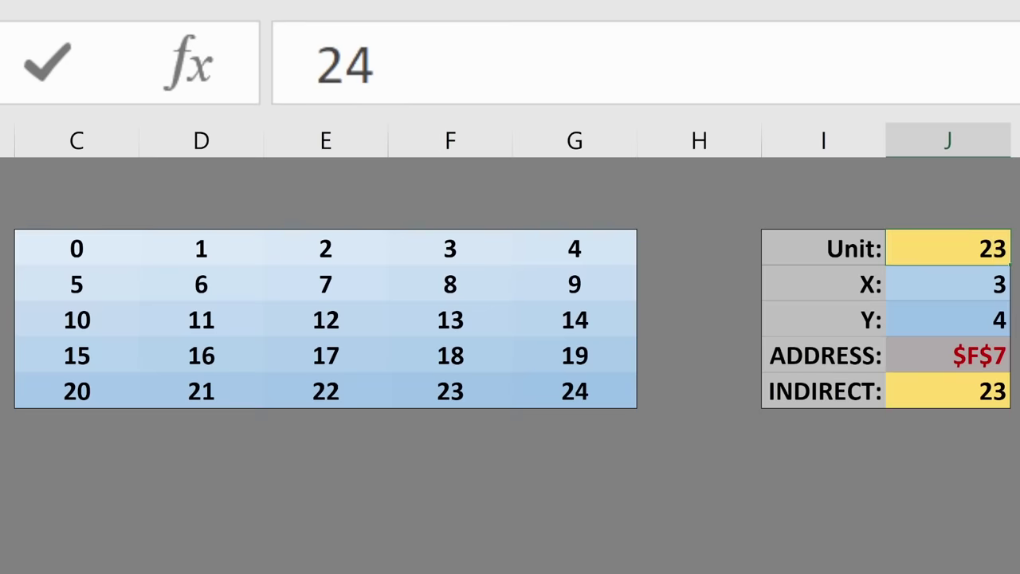
key("Return")
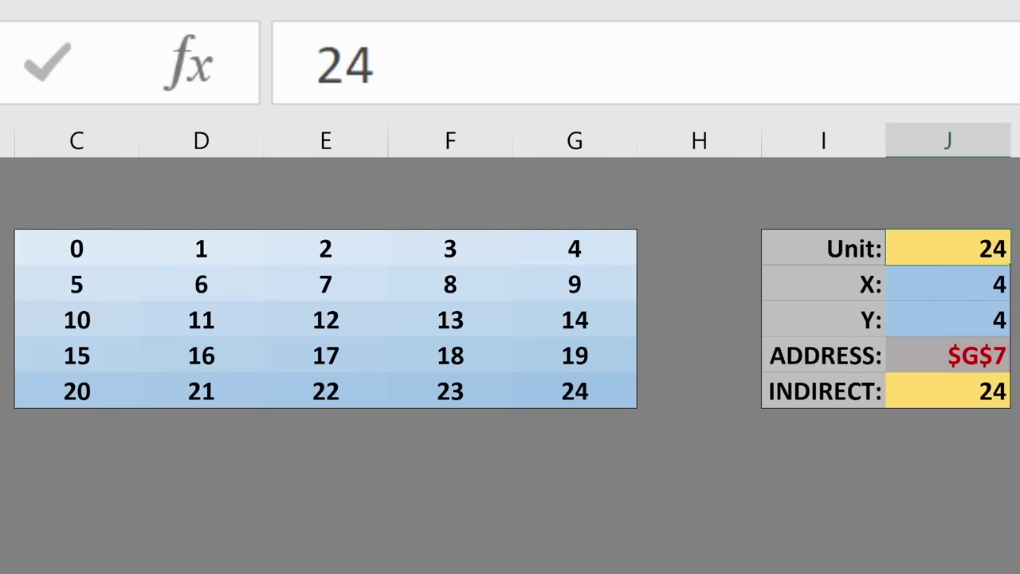
type("18")
key("Return")
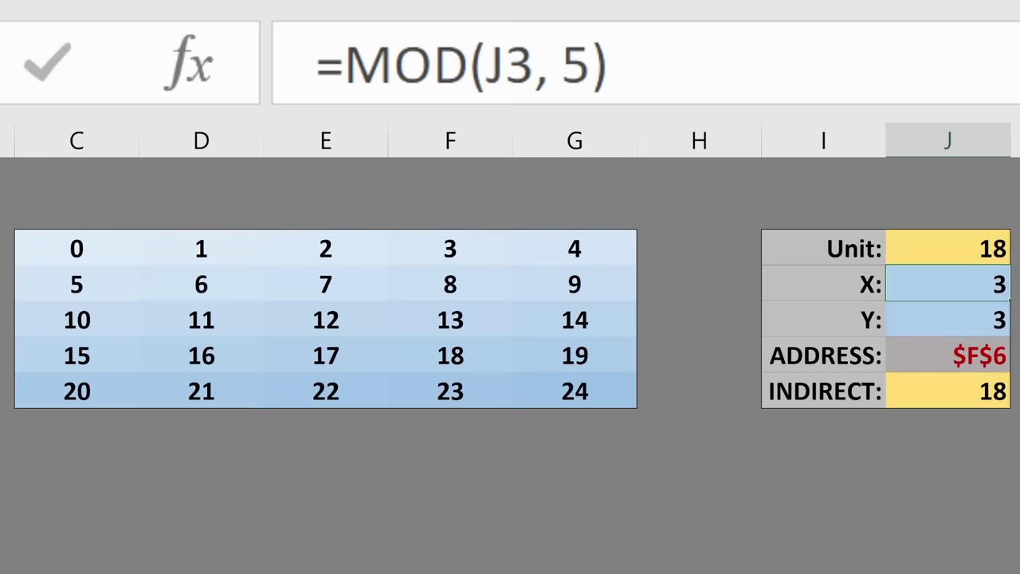
- Replace the 18 in grid cell F6 with 777 so INDIRECT reads 777
left_click(451, 355)
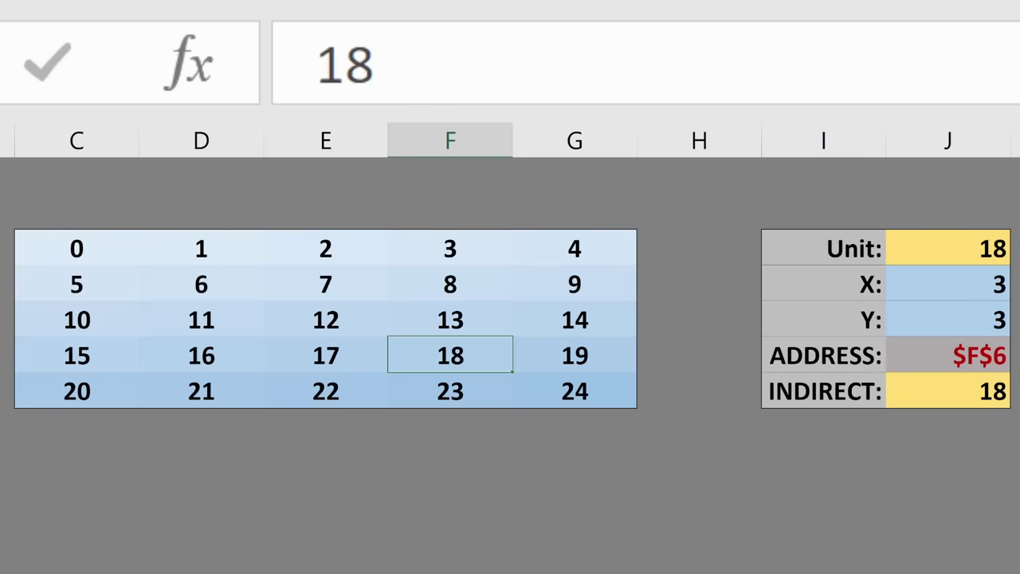
type("777")
key("Return")
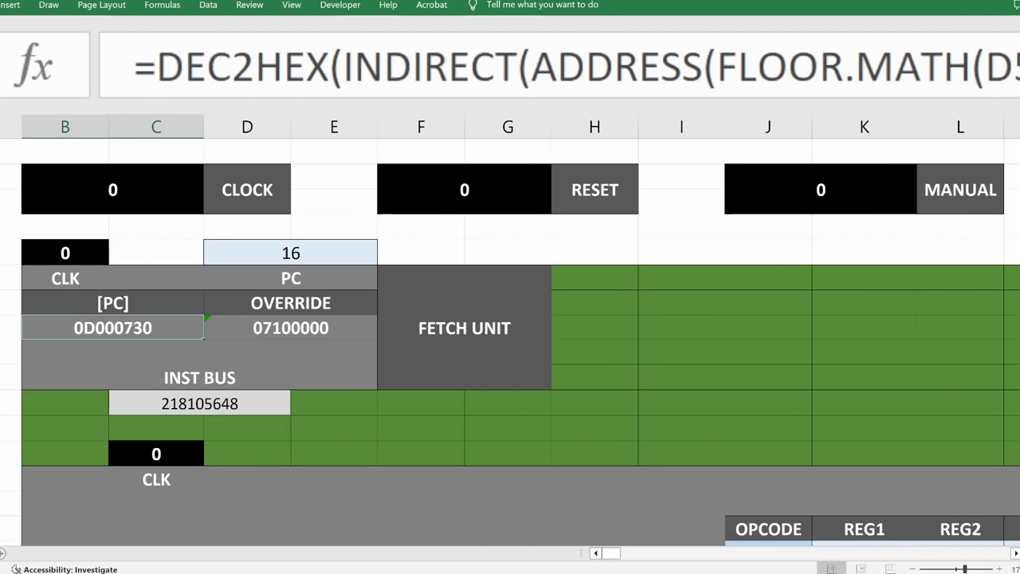
- Reset the CPU by setting RESET to 1 then 0, and set MANUAL to 1 to step the clock
left_click(464, 189)
type("1")
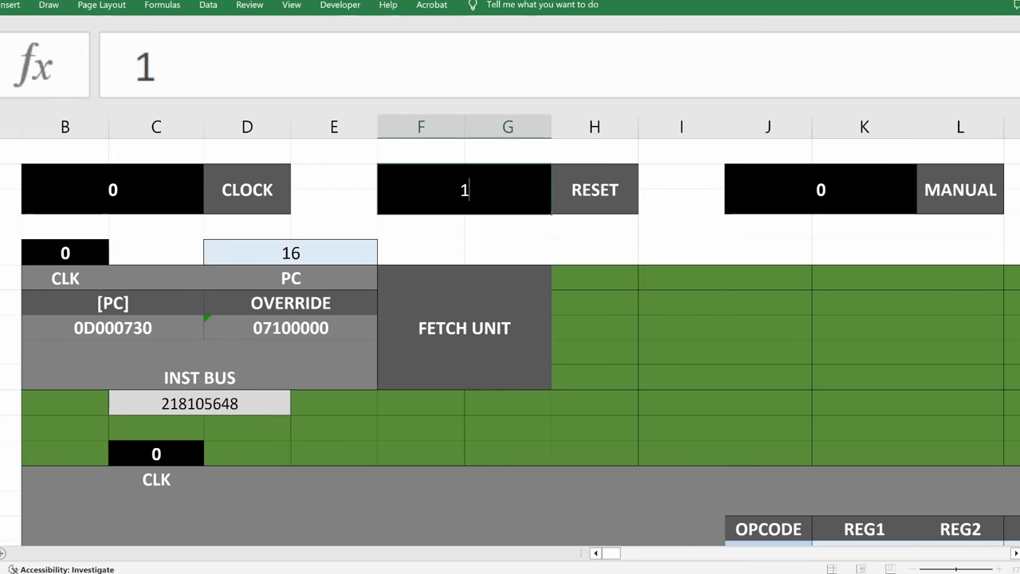
key("Return")
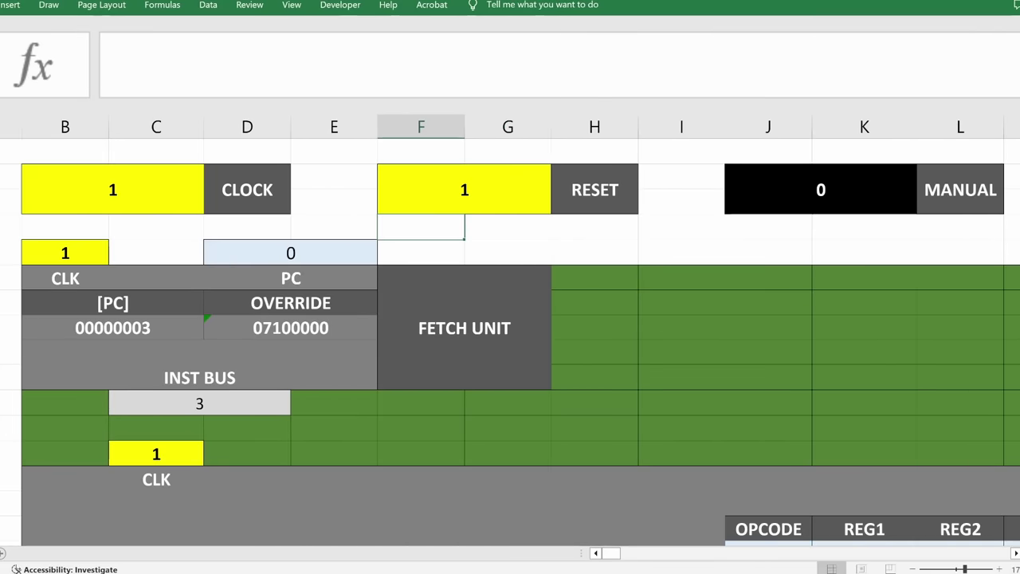
left_click(464, 189)
type("0")
left_click(821, 190)
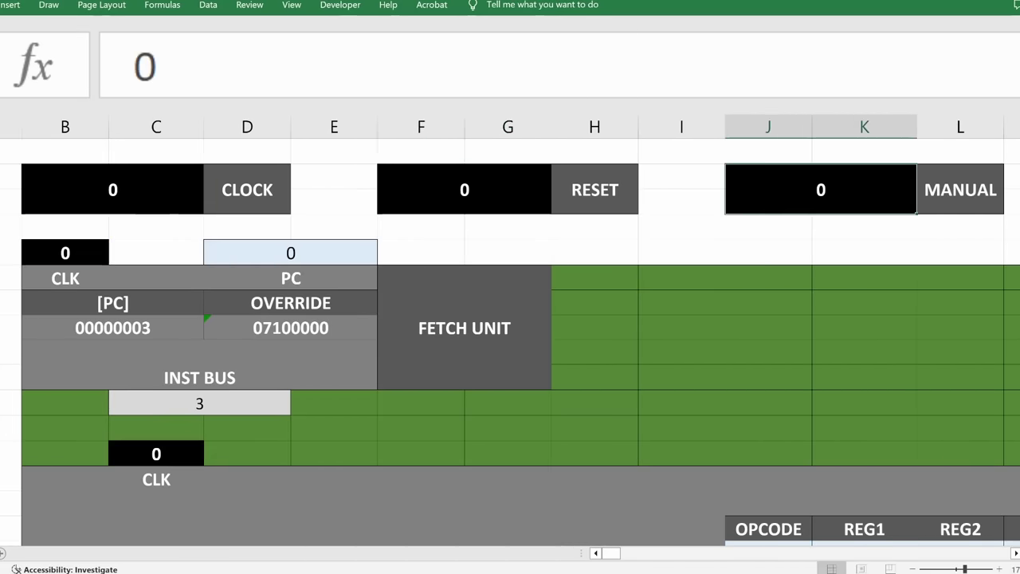
type("1")
key("Return")
- Inspect the INST BUS formula below OVERRIDE and the [REG2] memory-lookup formula in the MUX
left_click(290, 327)
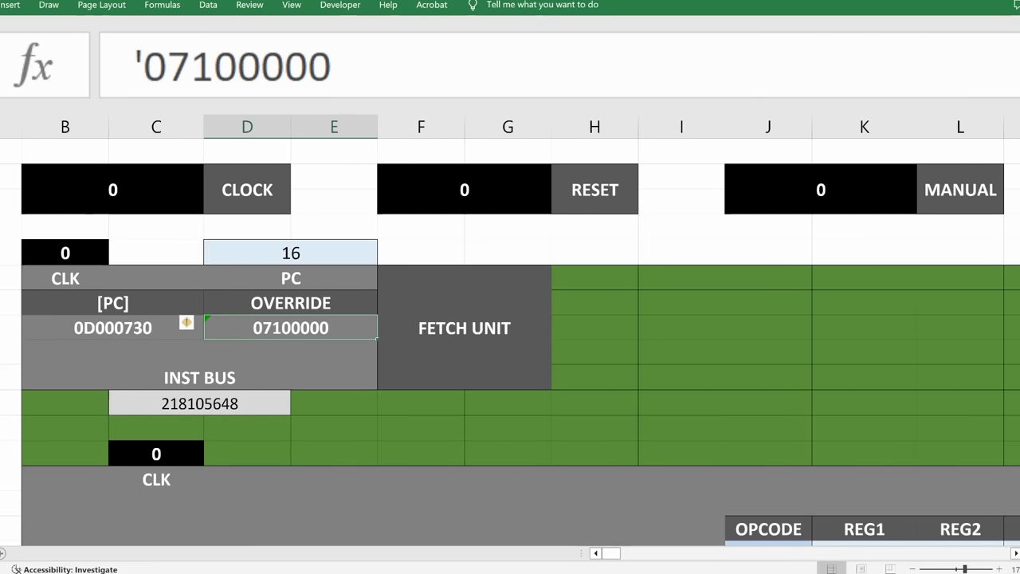
key("Down")
key("Down")
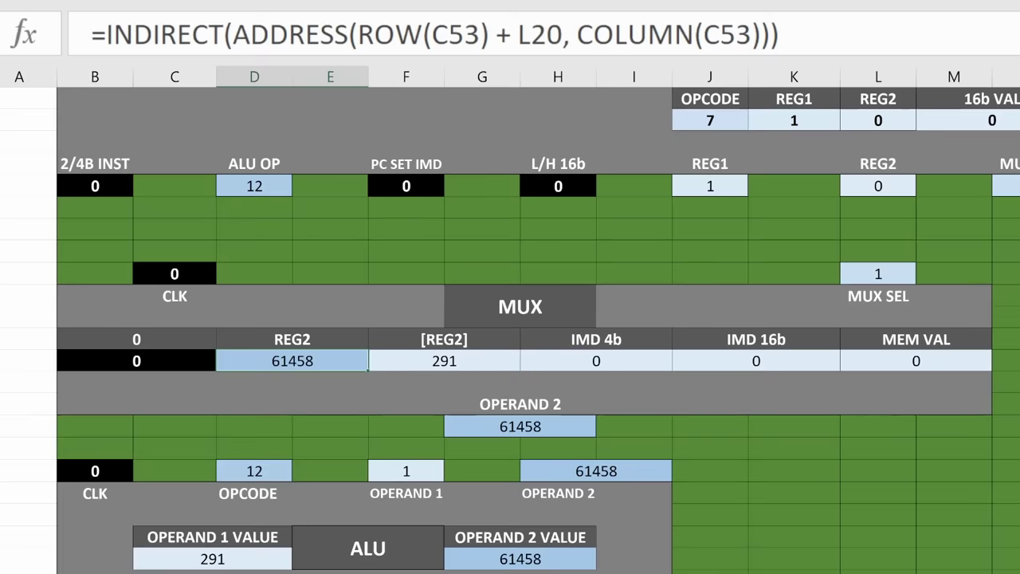
left_click(444, 361)
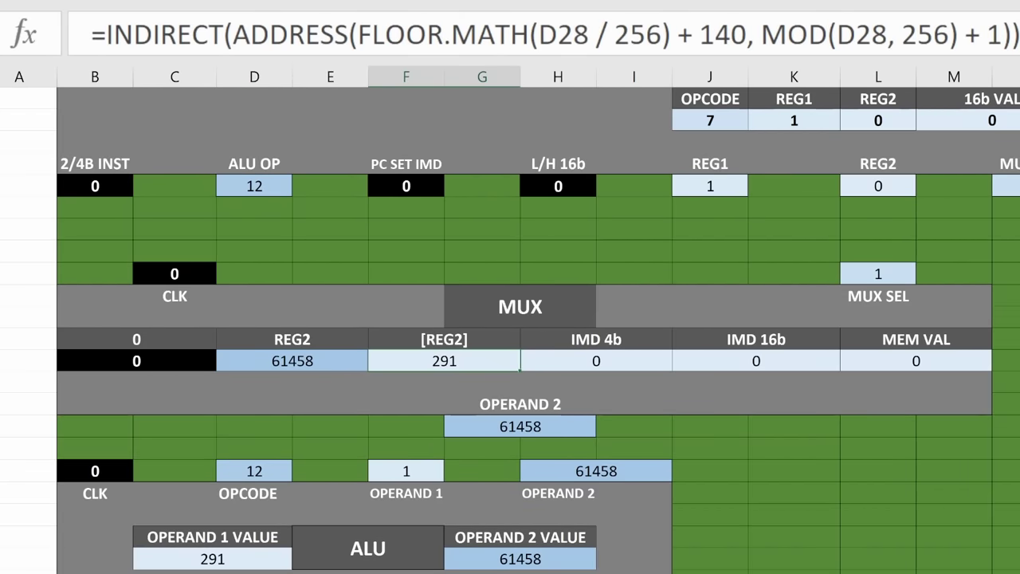
- Inspect the MEM VAL lookup formula and the IMD 16b and IMD 4b immediate-value formulas
left_click(916, 361)
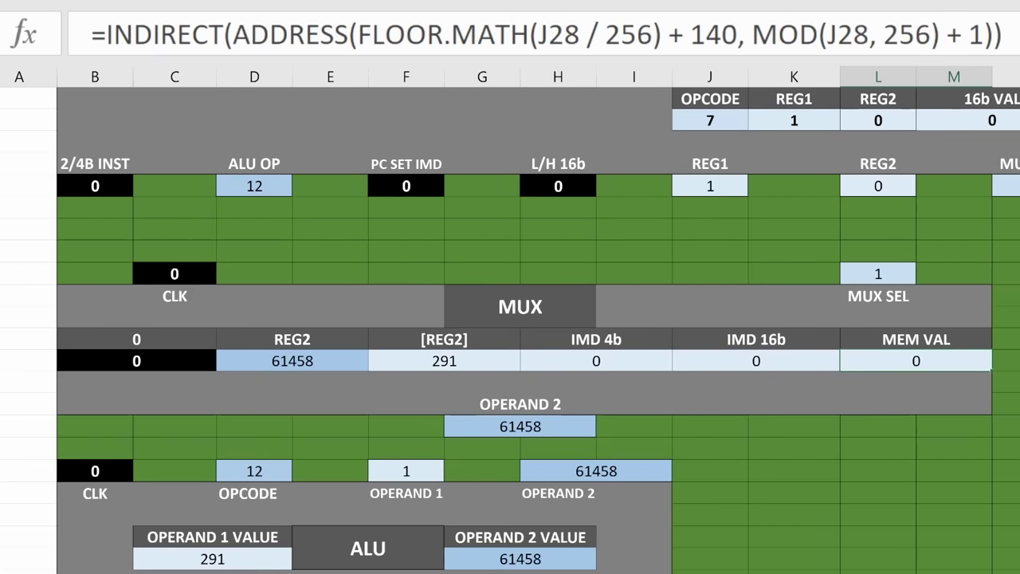
key("Left")
key("Left")
key("Left")
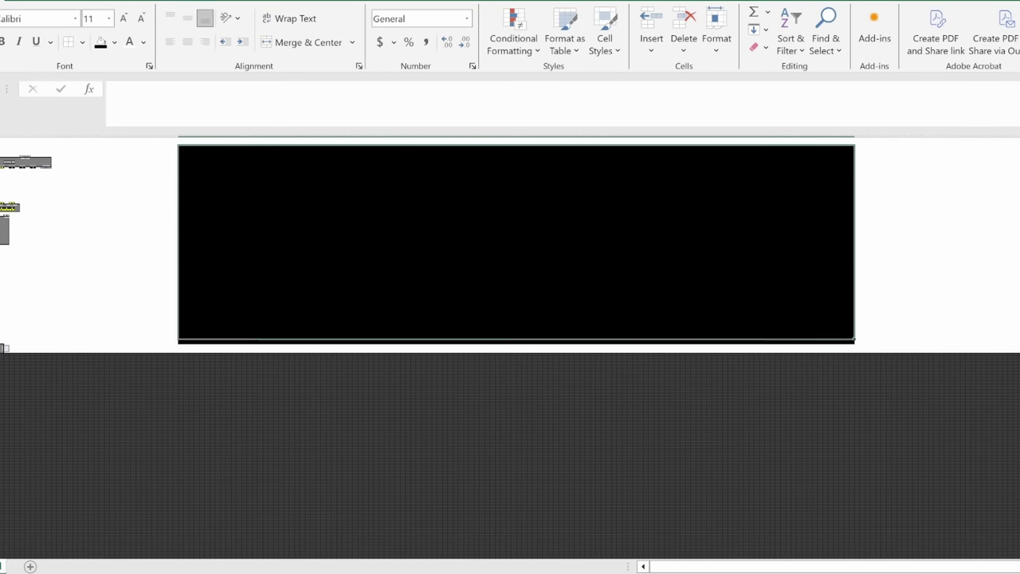
- Set the display area's column width to 2.14 so the pixel cells are square
left_click(717, 36)
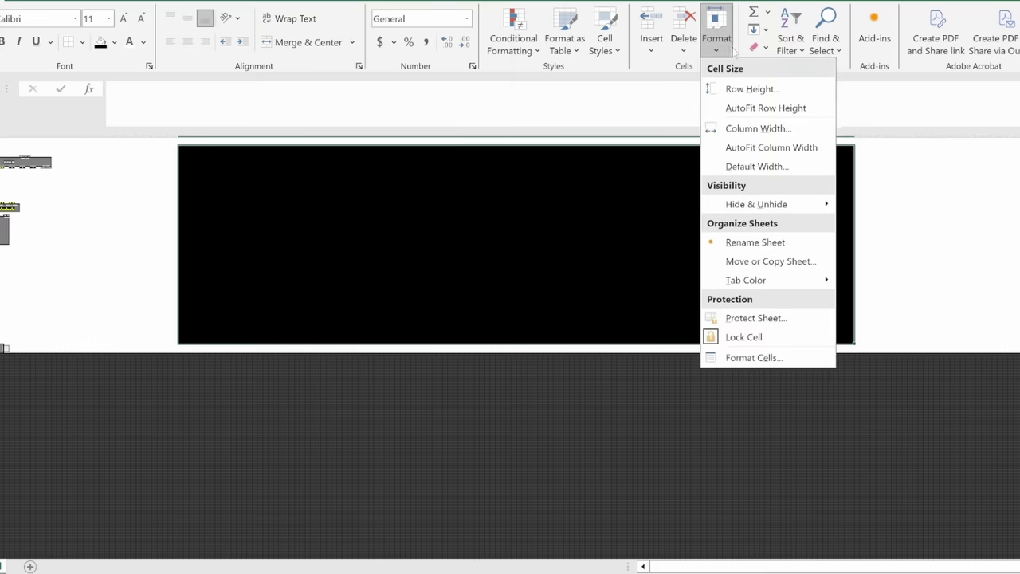
left_click(771, 128)
type("2.14")
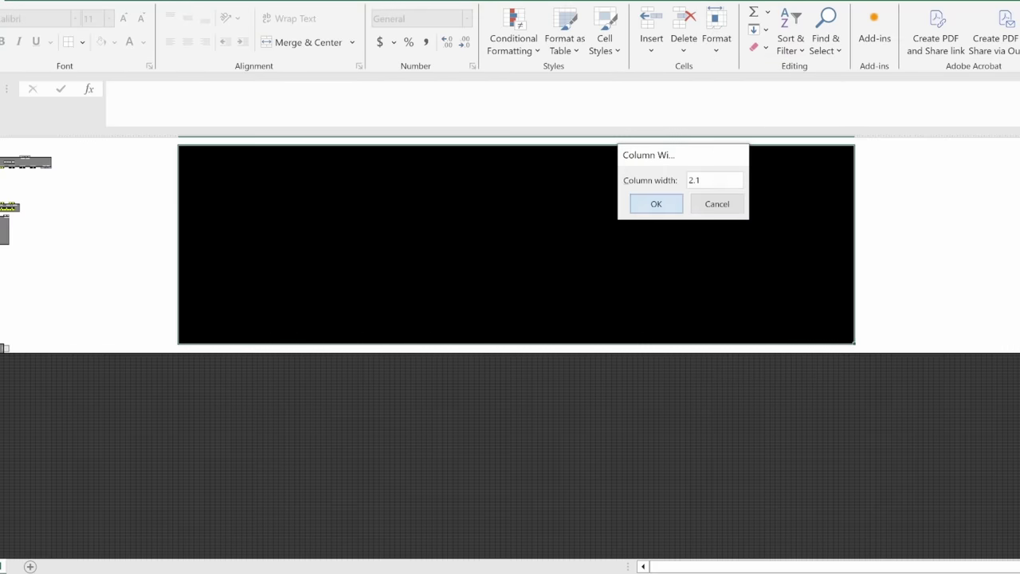
key("Return")
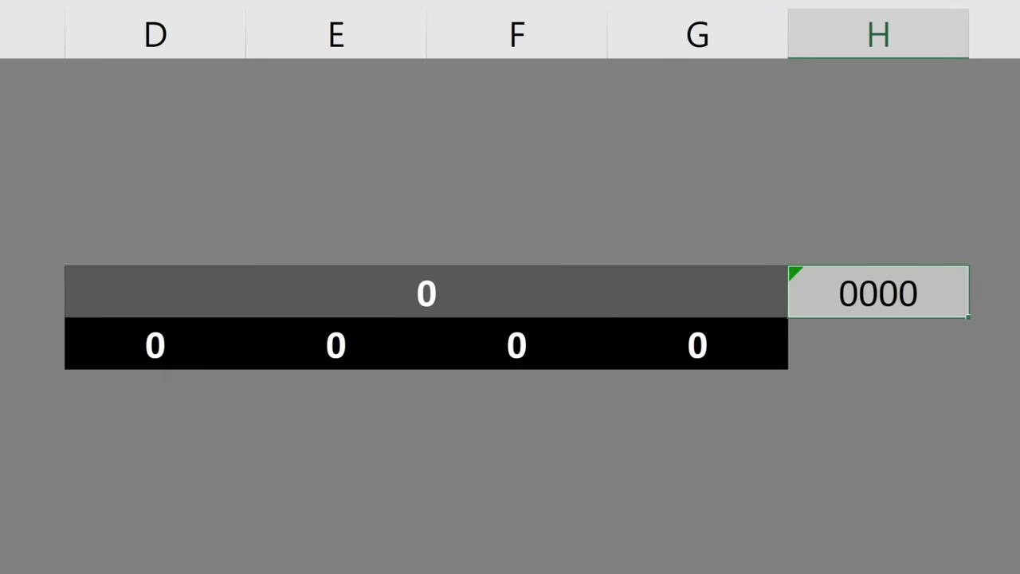
- Enter 1010 as the hex input word in column H
type("1010")
key("Return")
key("Up")
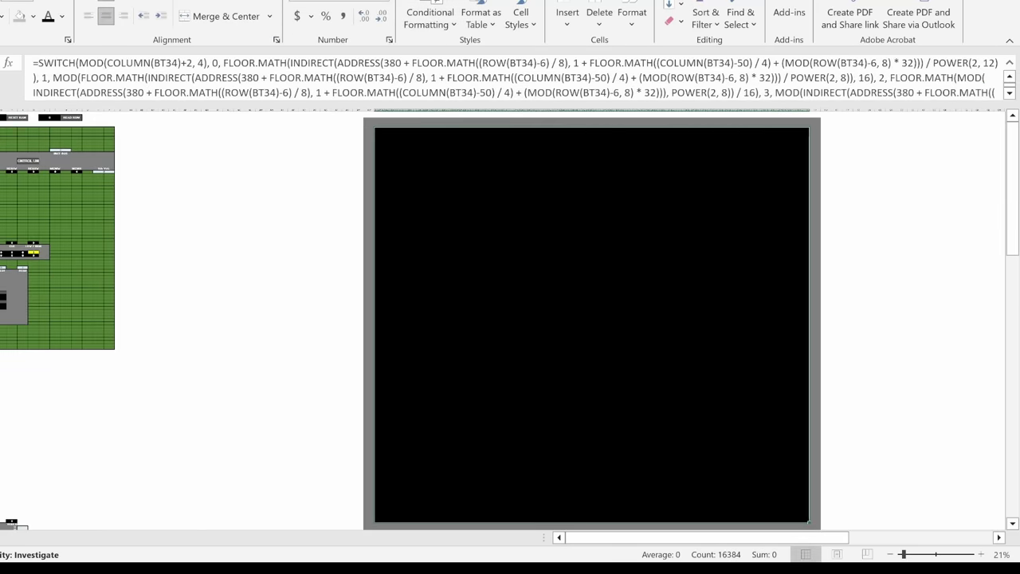
- Open the display's conditional formatting rules and scroll through its Cell Value colour rules
left_click(428, 24)
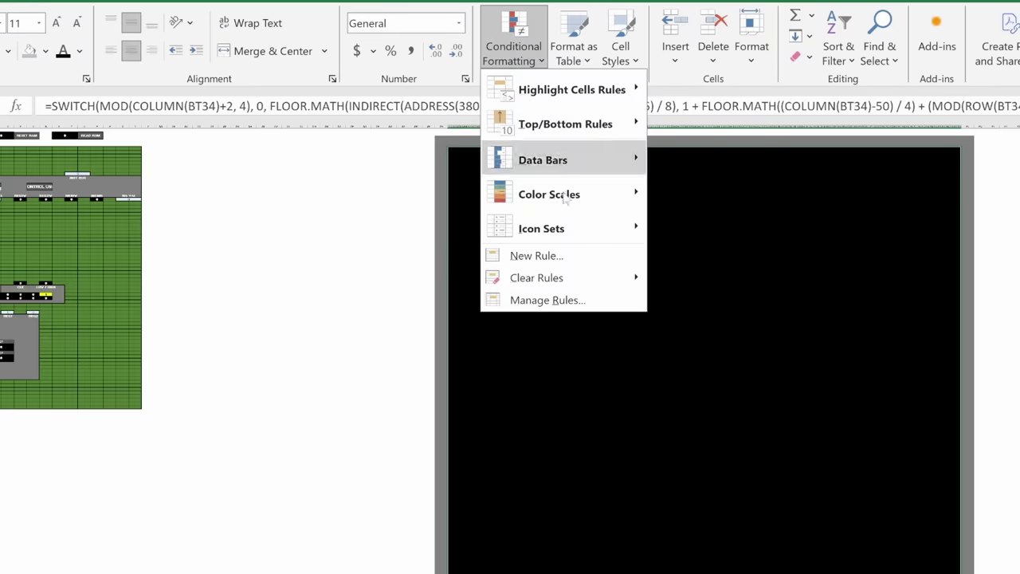
left_click(547, 300)
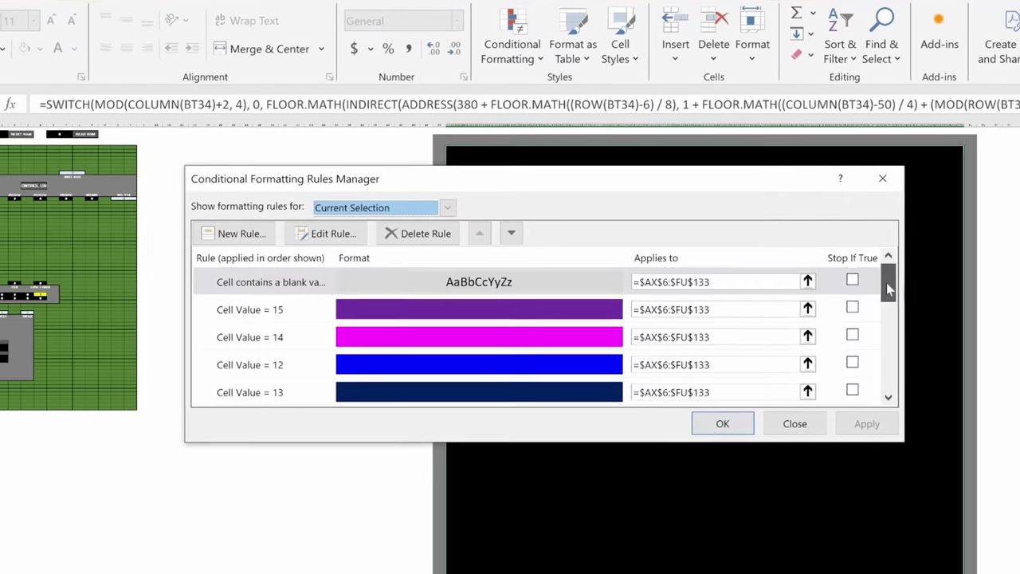
left_click_drag(886, 291, 938, 398)
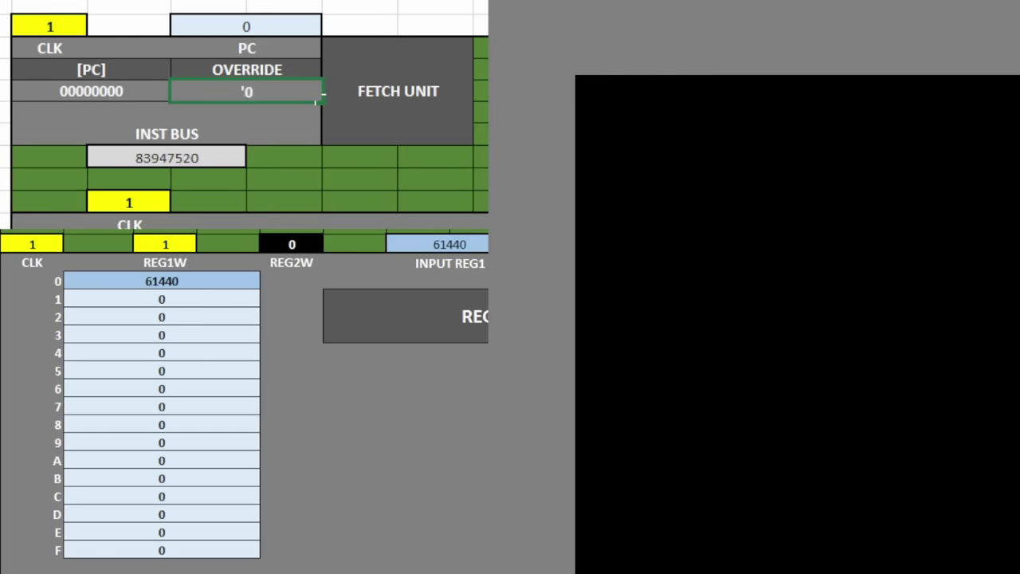
- Run override instruction '051048C7 to load 18631 into R1, then set the override to '07100000
type("7")
key("Return")
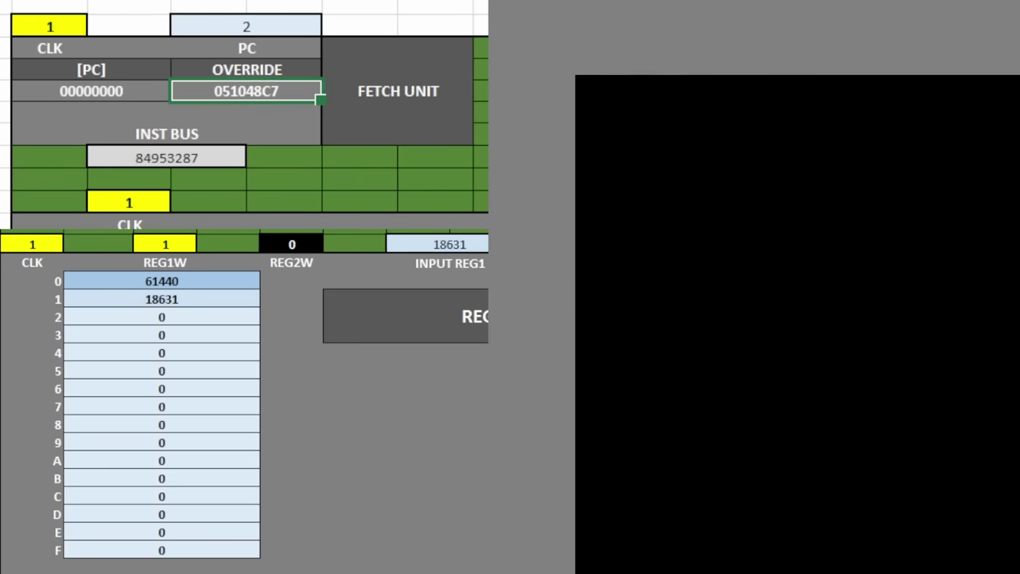
type("'07100000")
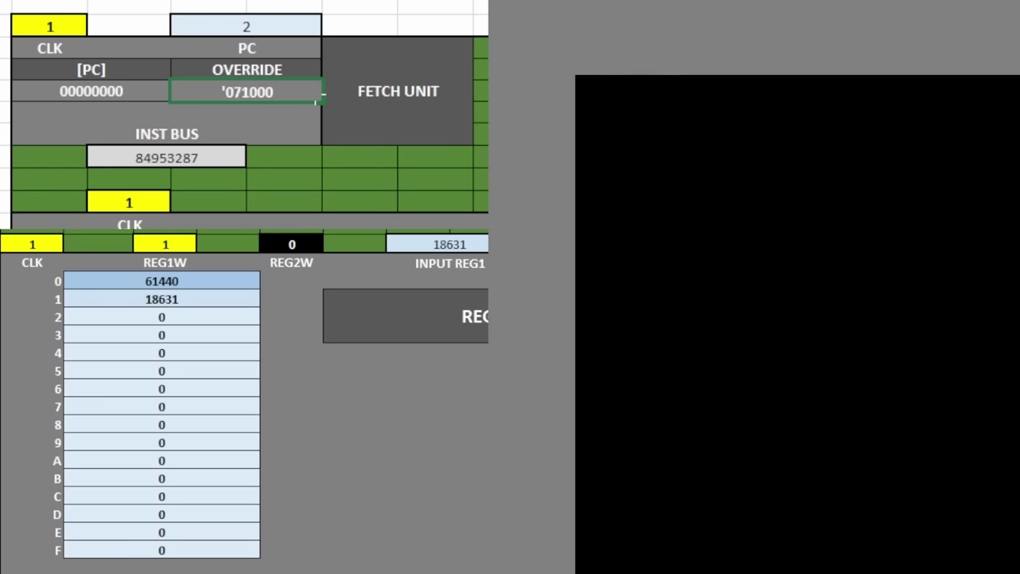
key("Return")
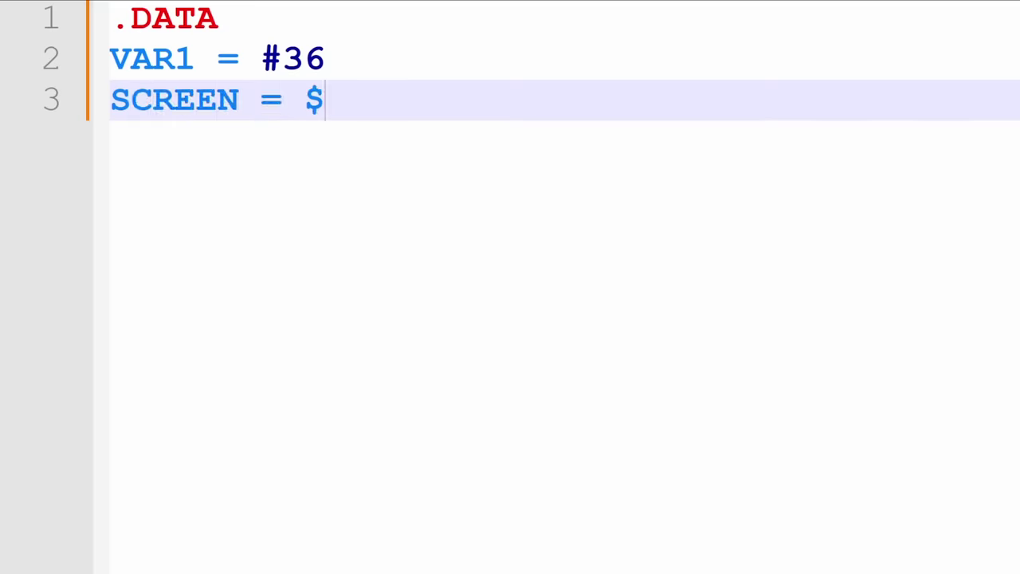
key("Return")
key("Return")
type(".CODE")
key("Return")
type("LOAD R0 @43FF")
key("Return")
type("LOAD ")
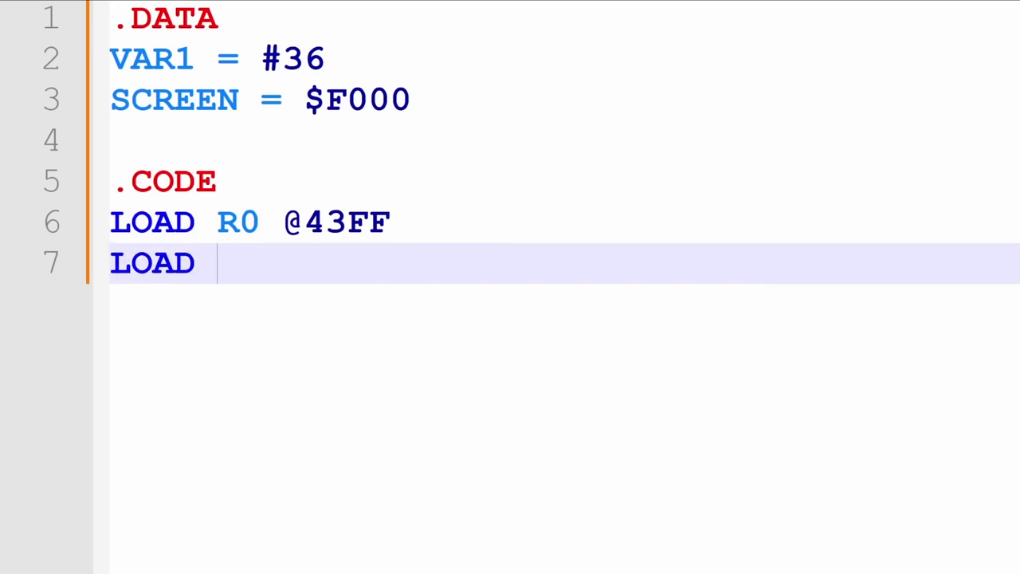
type("R1 SCREEN")
key("Return")
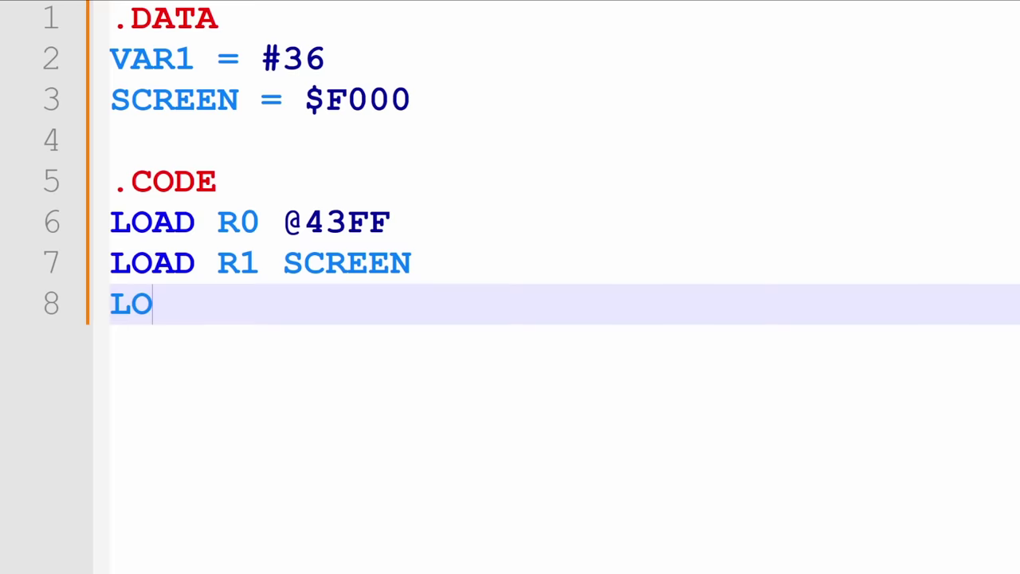
type("P:")
key("Return")
type("STORE R0 R1")
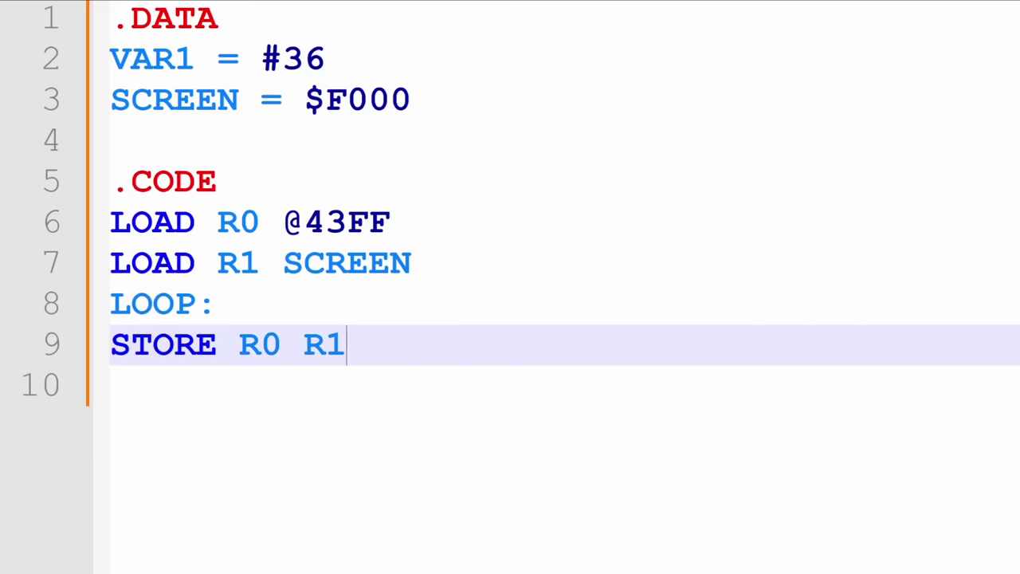
- Add a ;COMMENTS line, an ORG $F000 directive and the .INC "FRAME.BIN" include
key("Return")
type(";COMMENTS")
key("Return")
key("Return")
type("O")
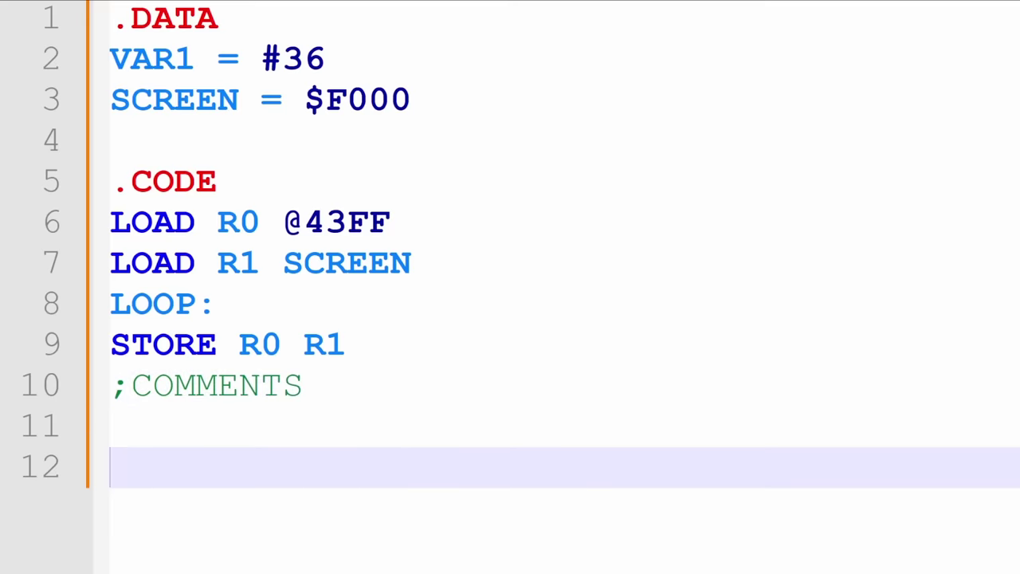
type("RG $F000")
key("Return")
type(".INC")
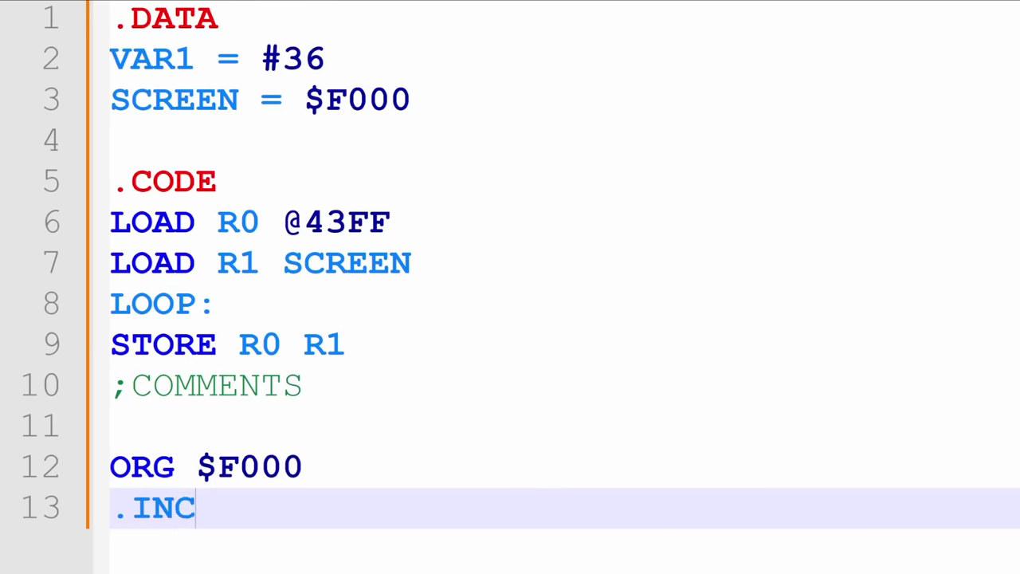
type(" \"FRAME.BIN\"")
key("Return")
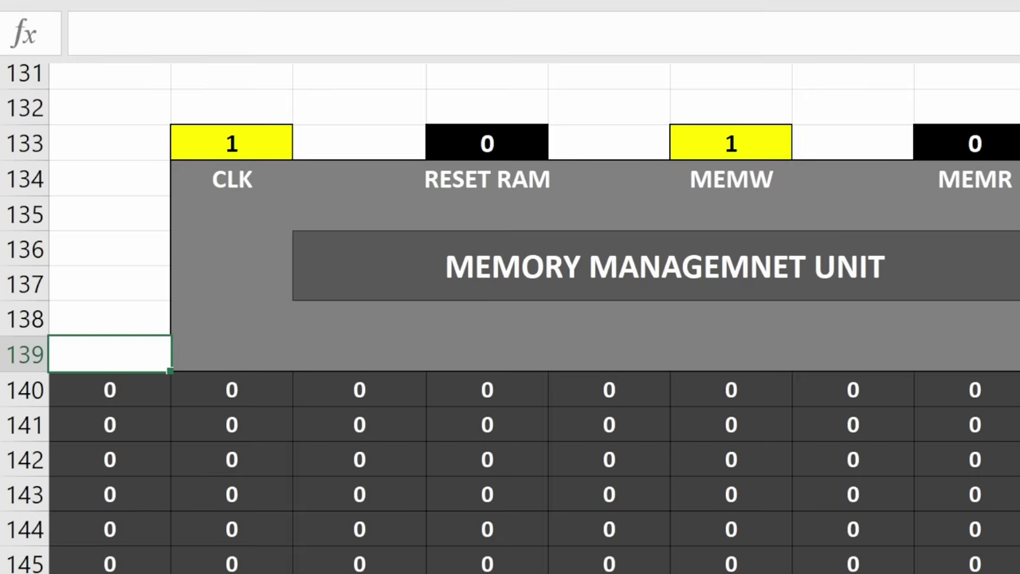
- Overwrite memory cell A140 with 07, then move right along the control row to READ ROM
left_click(109, 389)
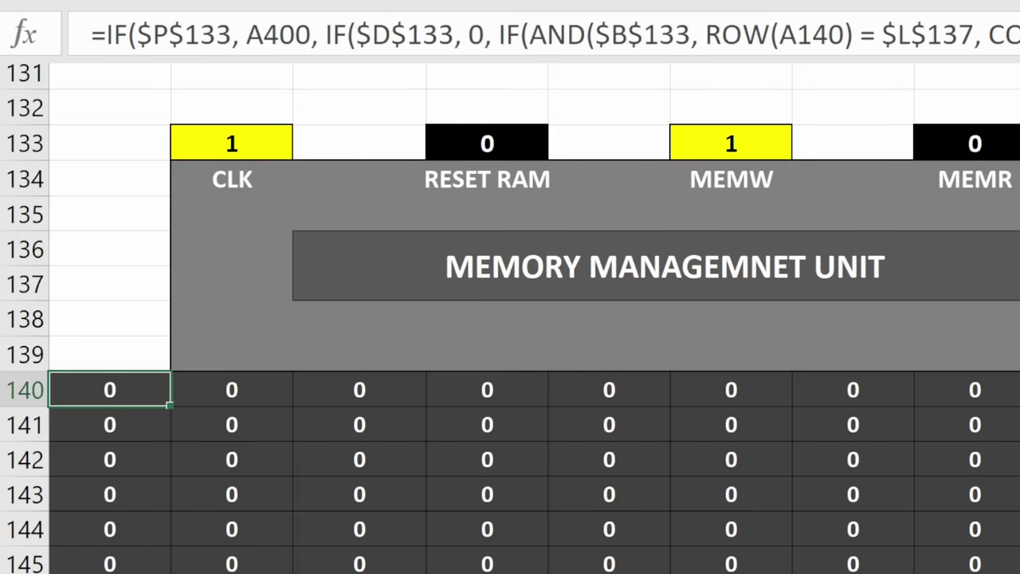
type("07")
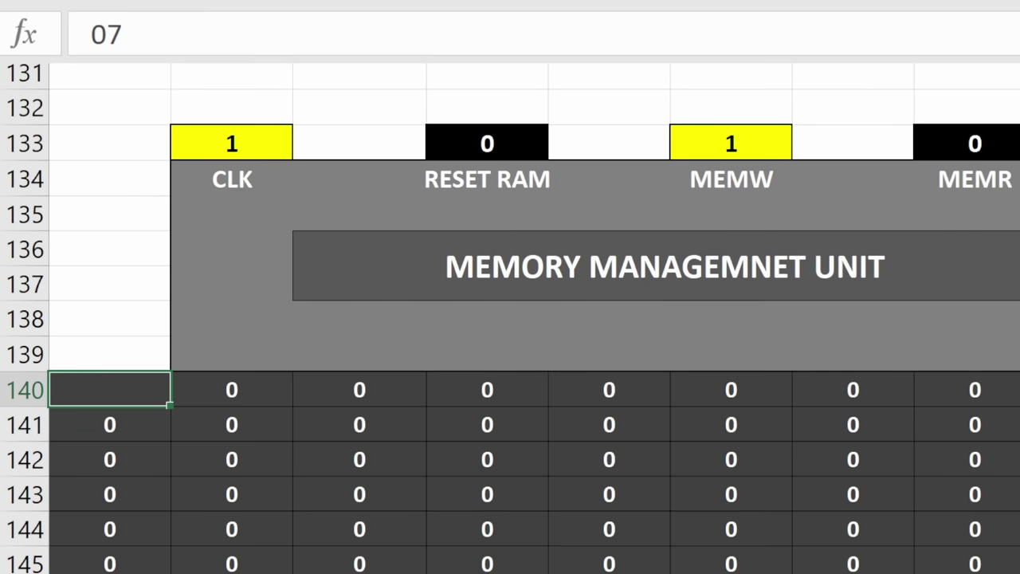
key("Return")
left_click(109, 389)
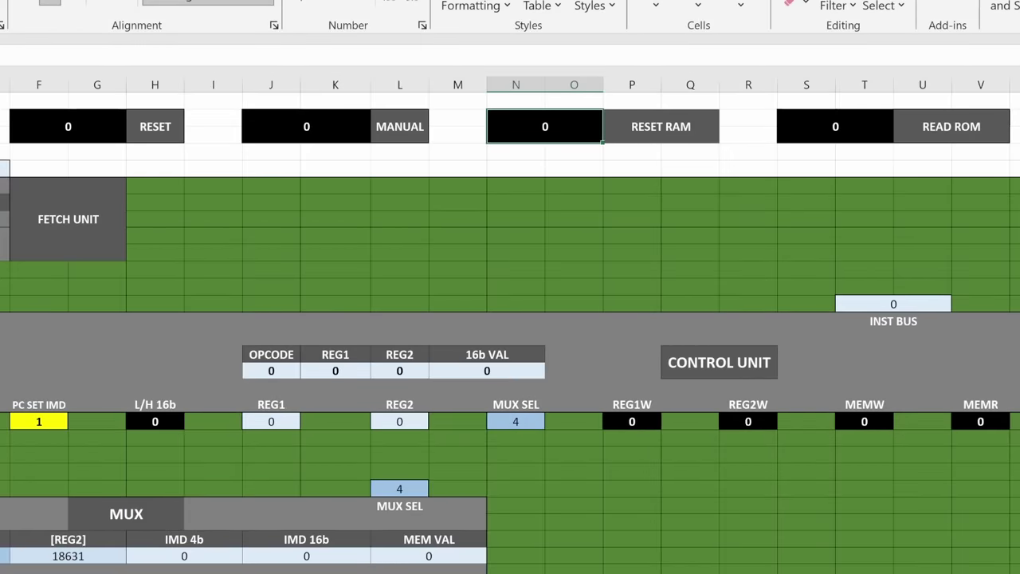
key("Right")
key("Right")
key("Right")
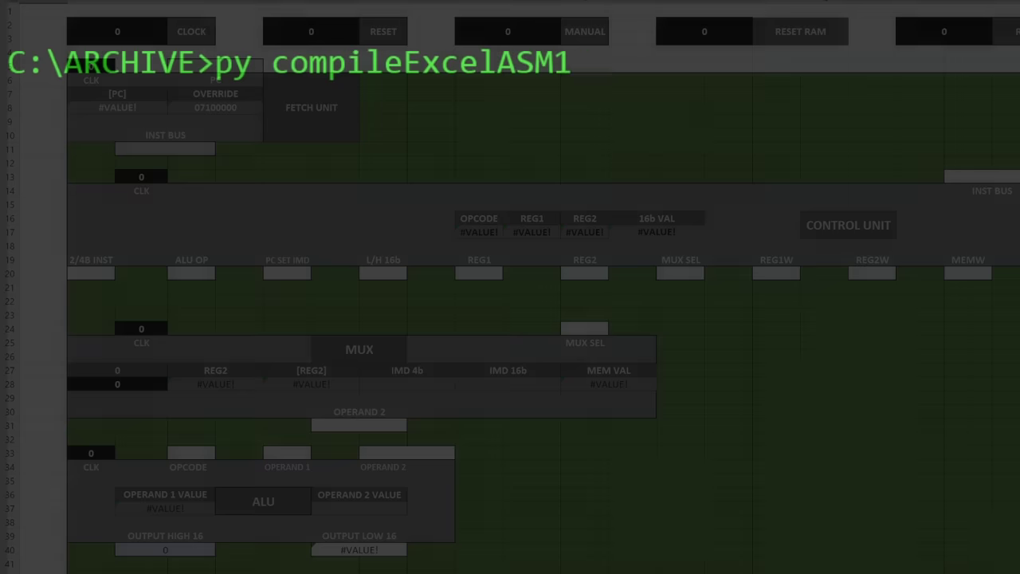
- Run py compileExcelASM16.py program.s ROM.xlsx to compile the program into the ROM workbook
type("6.py")
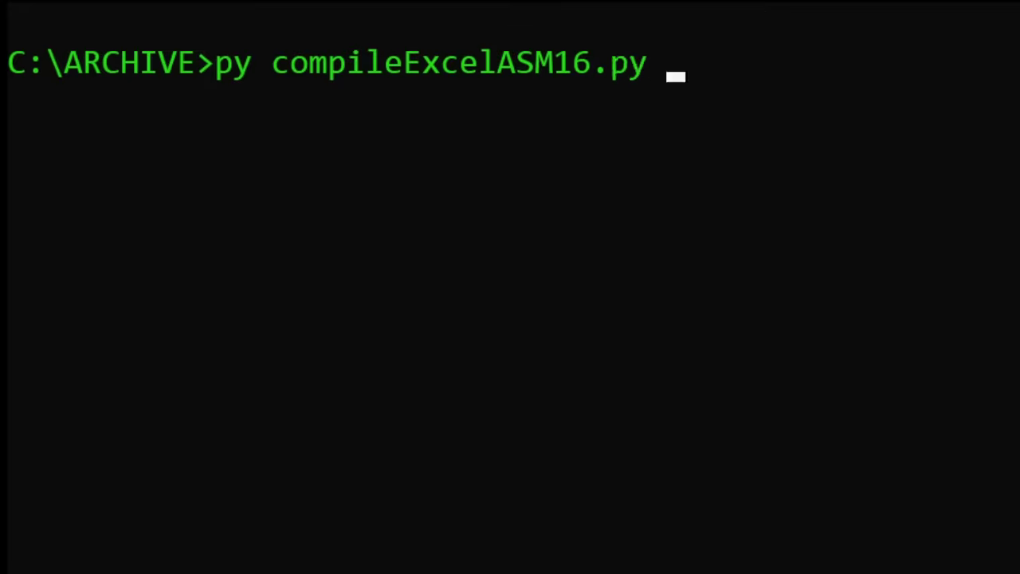
type(" program.s")
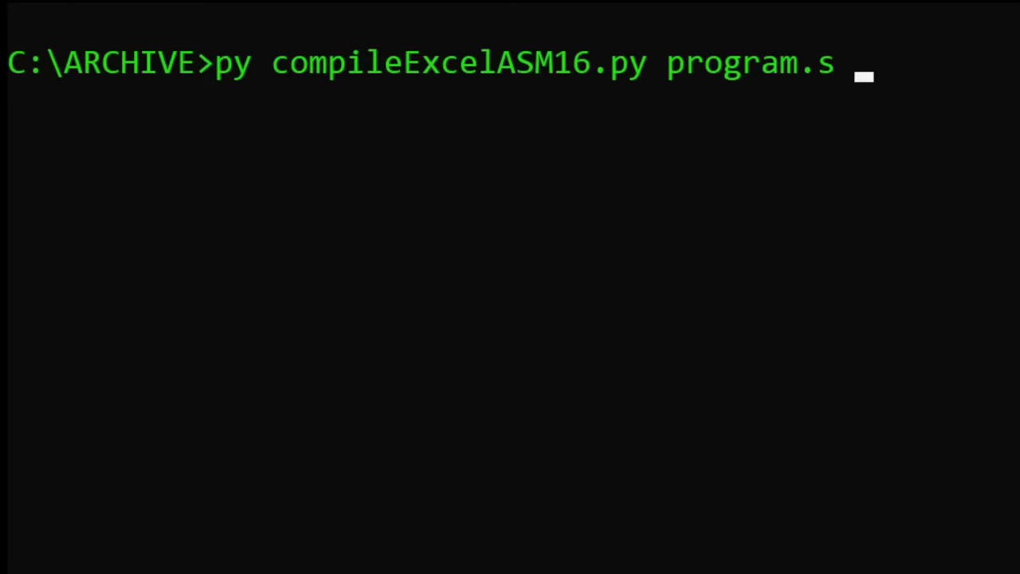
type(" ROM.xlsx")
key("Return")
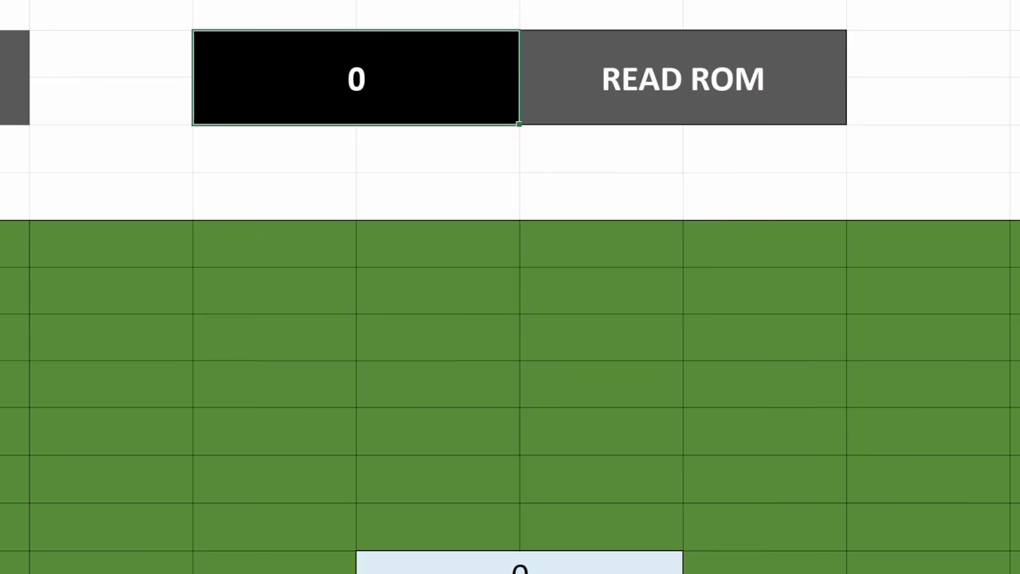
- Toggle READ ROM to 1 then 0 to copy the ROM into memory, then set RESET to 1
type("1")
key("Tab")
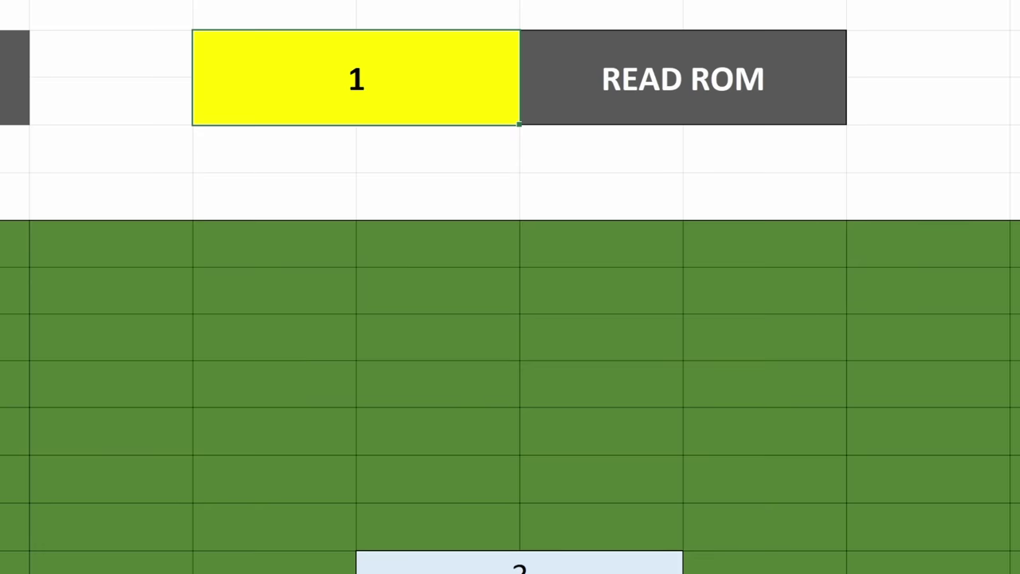
type("0")
key("Tab")
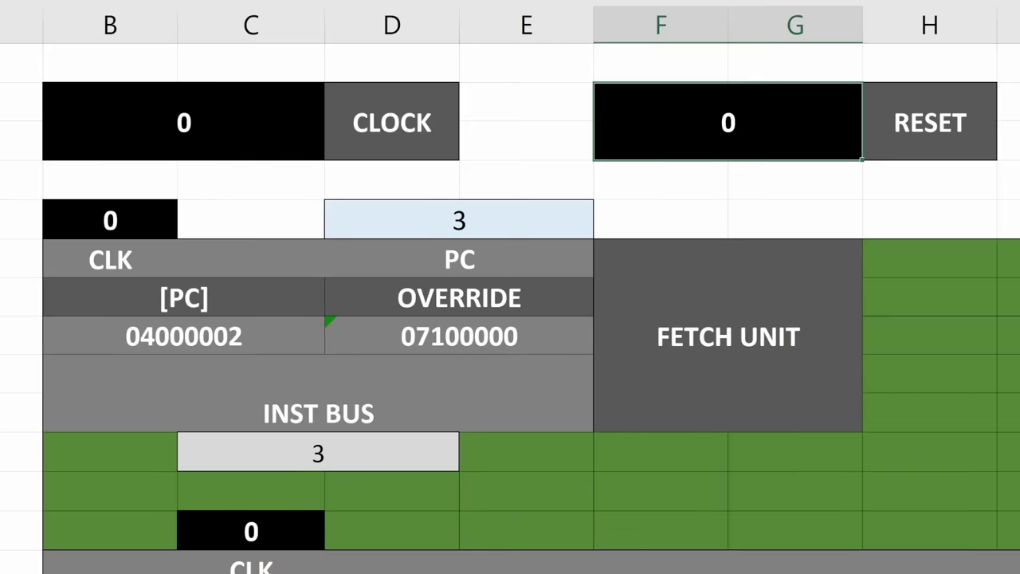
type("1")
key("Return")
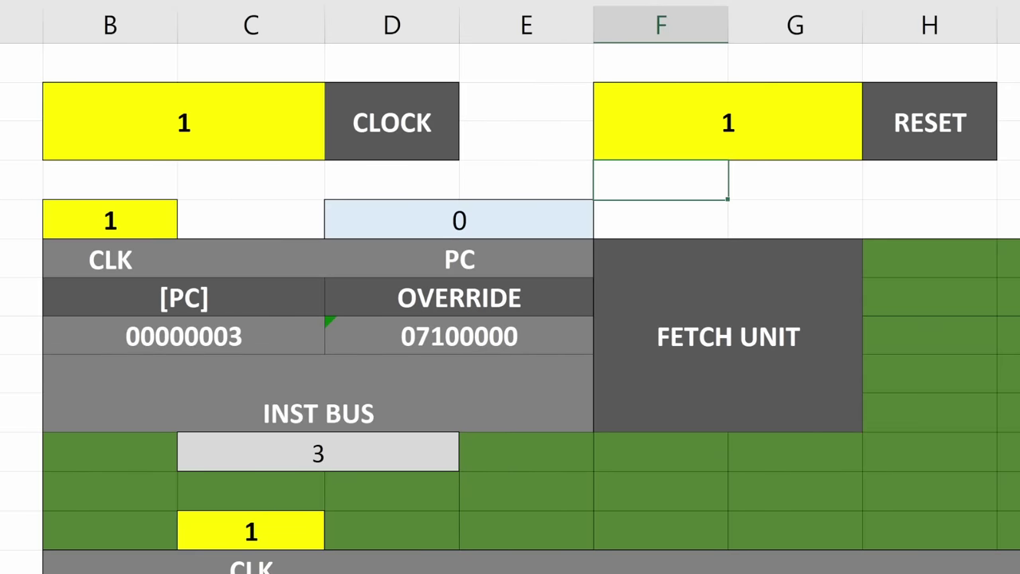